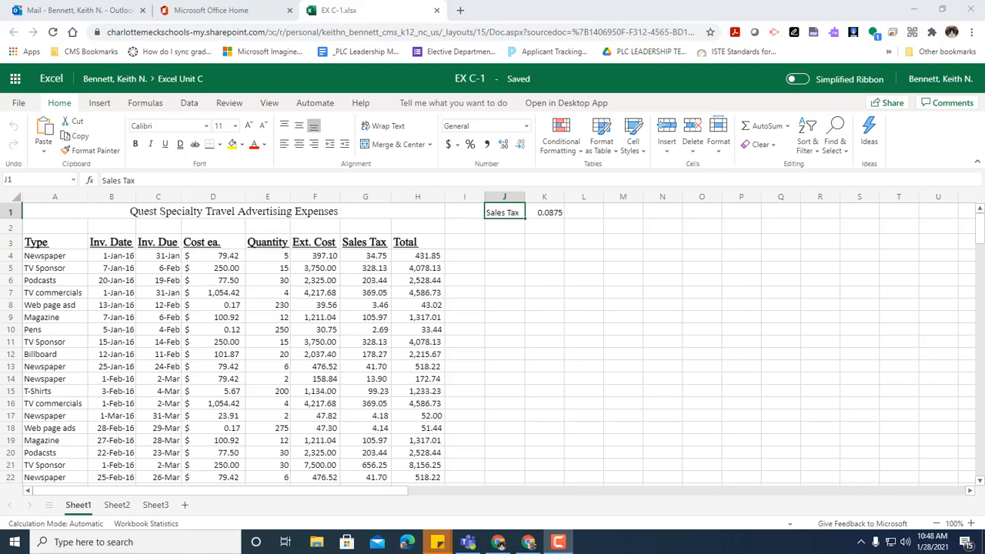
- Hide the empty column I and the empty row 2 on Sheet1
click(459, 245)
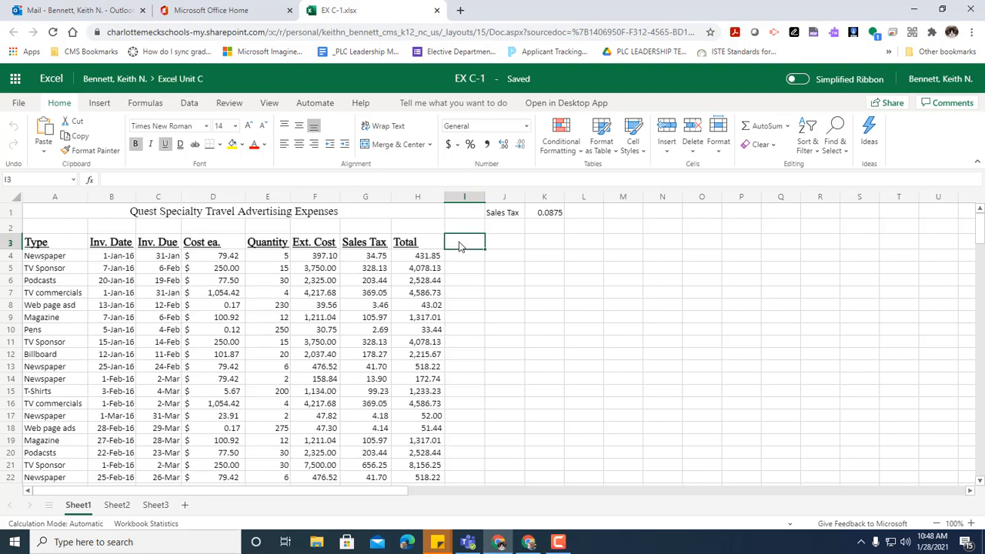
right_click(460, 202)
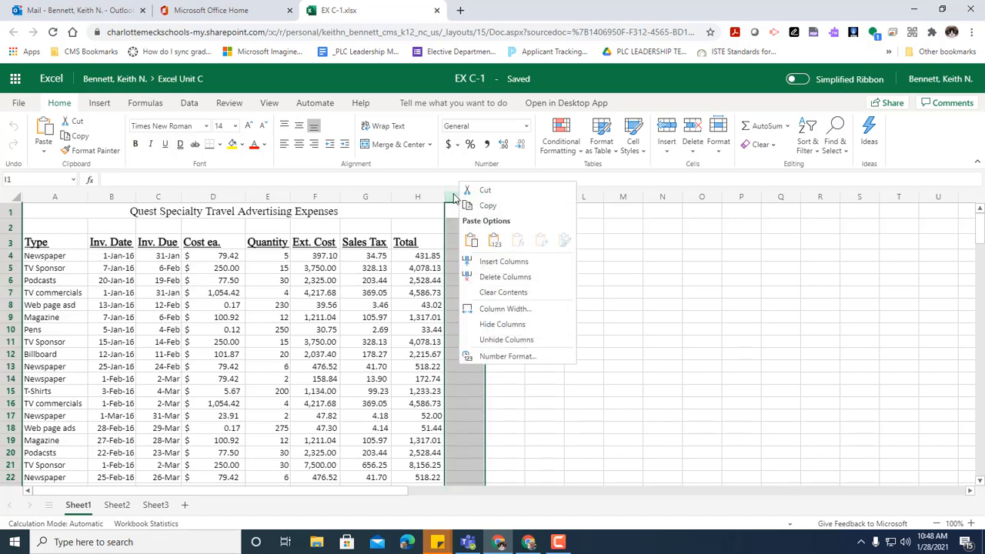
click(529, 330)
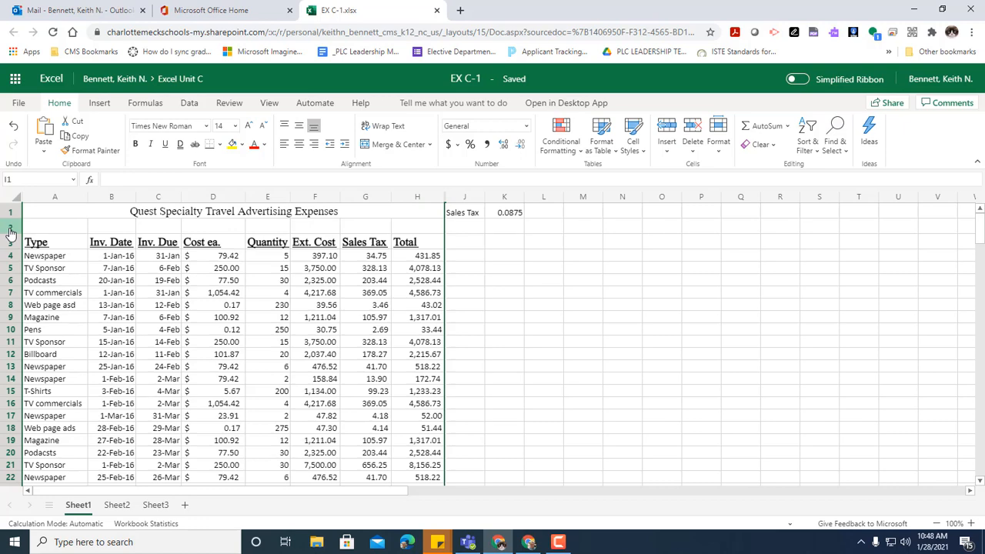
right_click(11, 232)
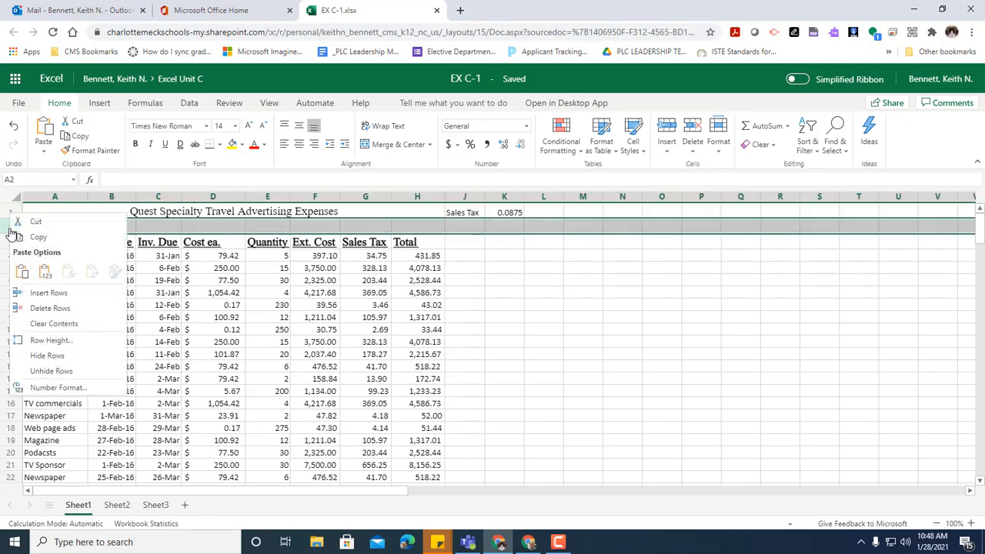
click(42, 356)
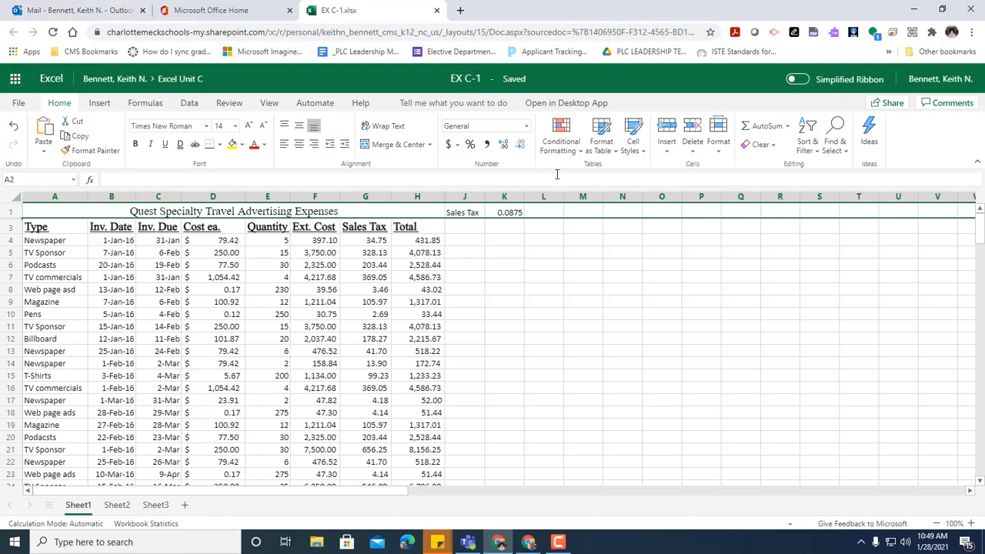
- Try to unhide column I with only column H selected as the starting point
click(434, 198)
right_click(434, 199)
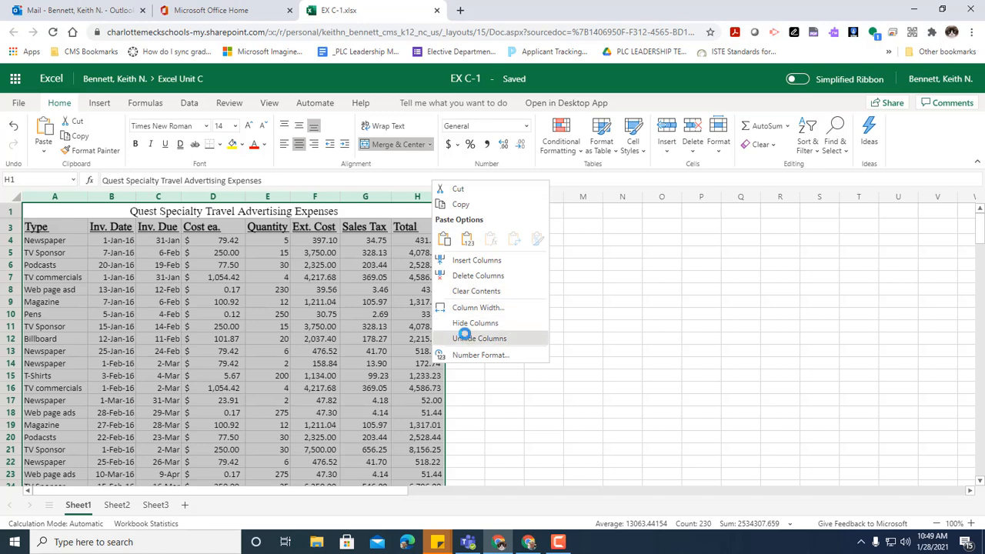
click(465, 336)
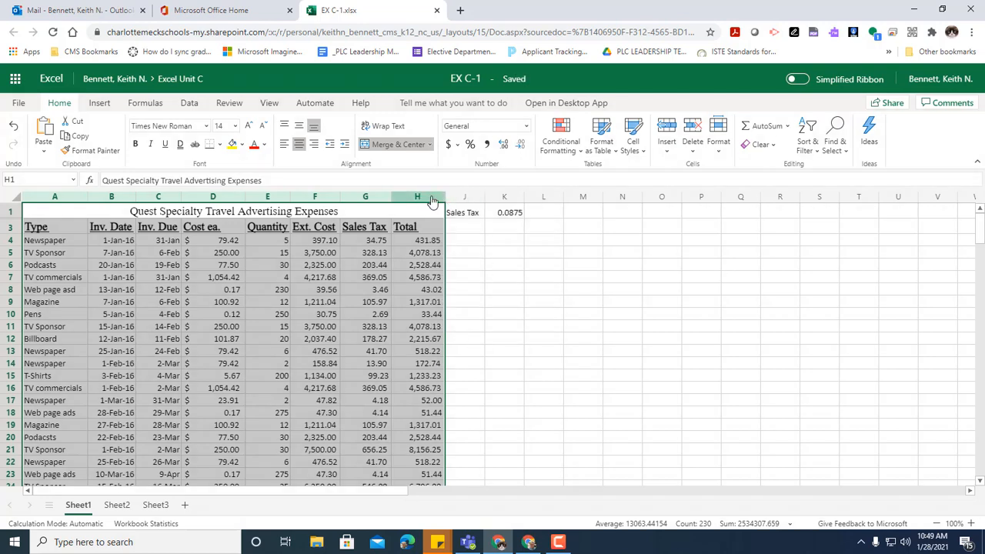
- Unhide column I using adjacent columns H and J, and unhide row 2 using adjacent rows 1 and 3
drag(433, 198, 471, 198)
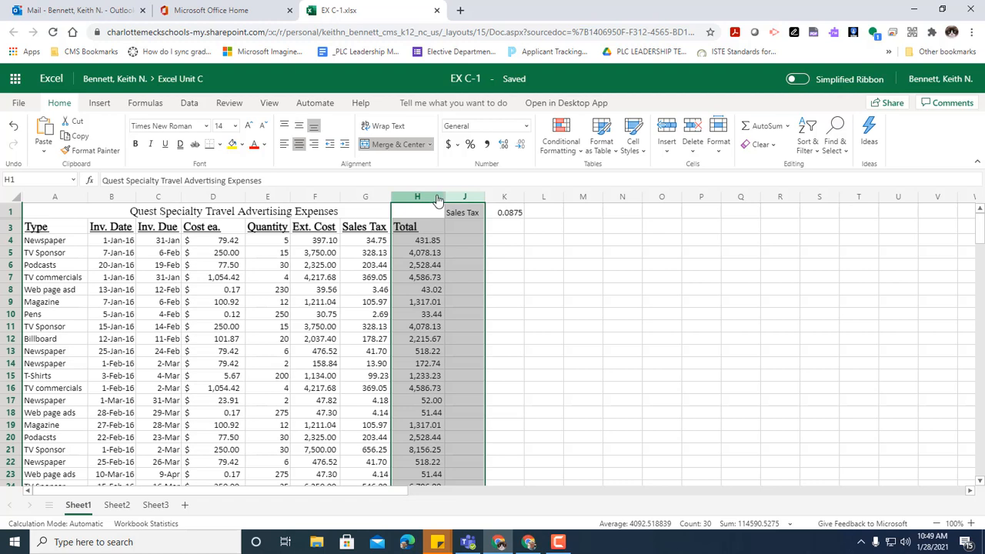
right_click(437, 199)
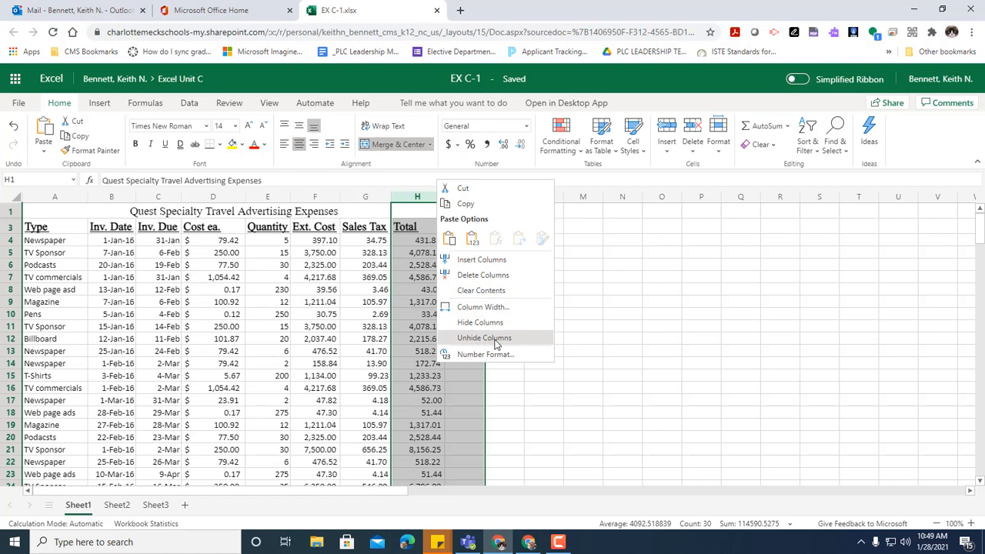
click(495, 340)
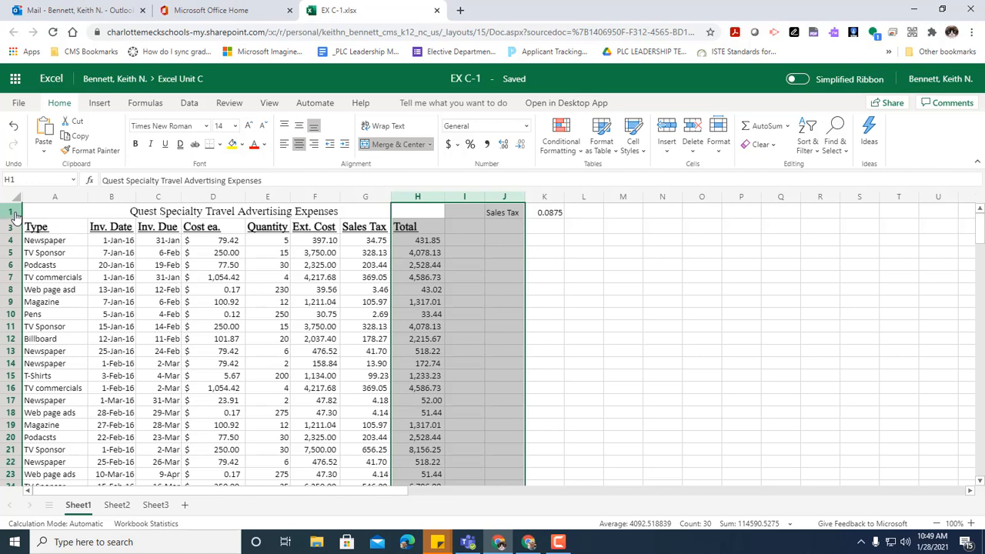
drag(15, 216, 16, 231)
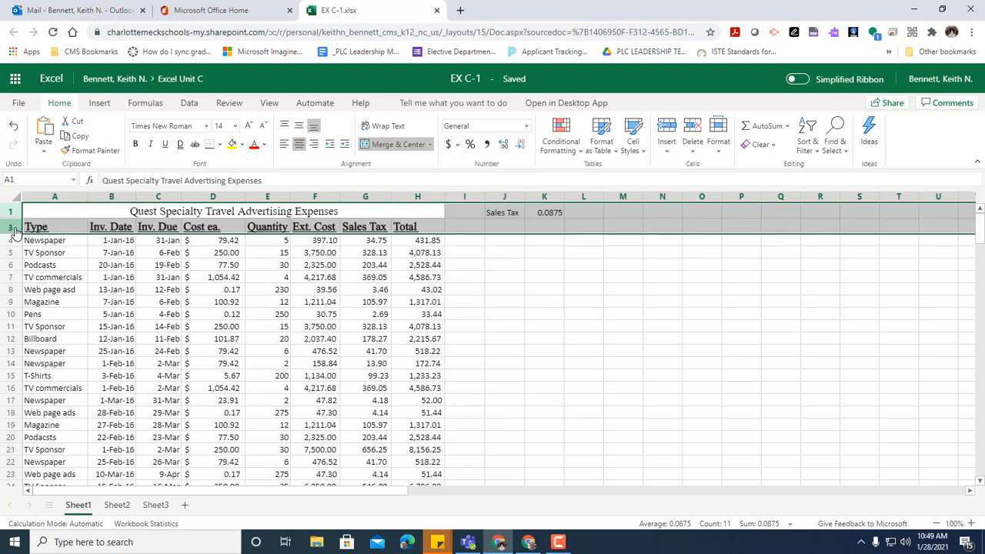
right_click(14, 231)
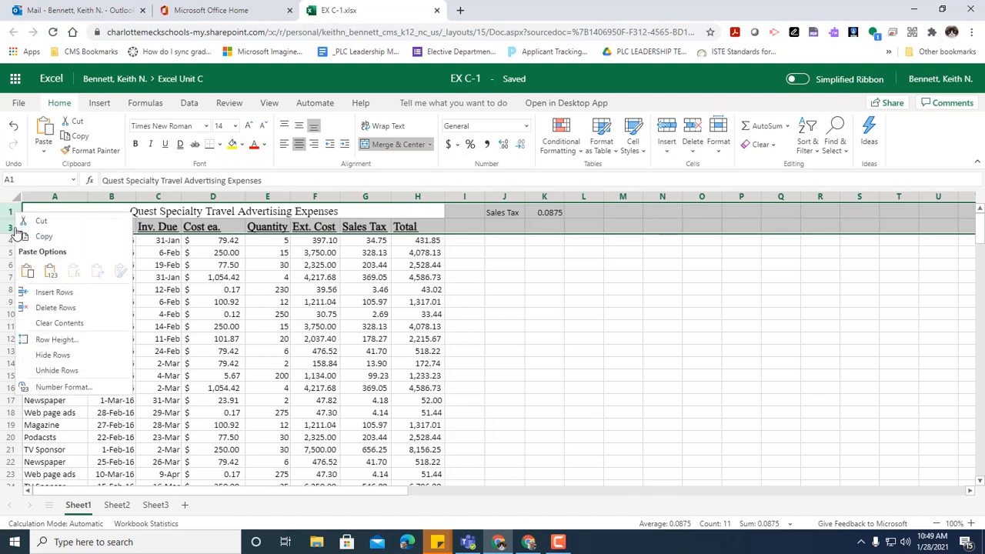
click(62, 370)
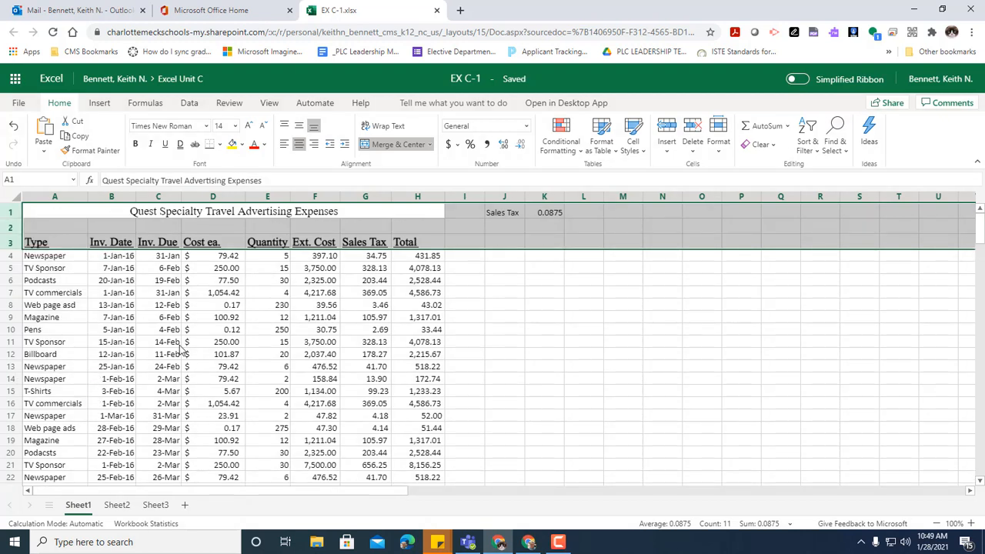
- Hide the Sheet1 worksheet
right_click(87, 511)
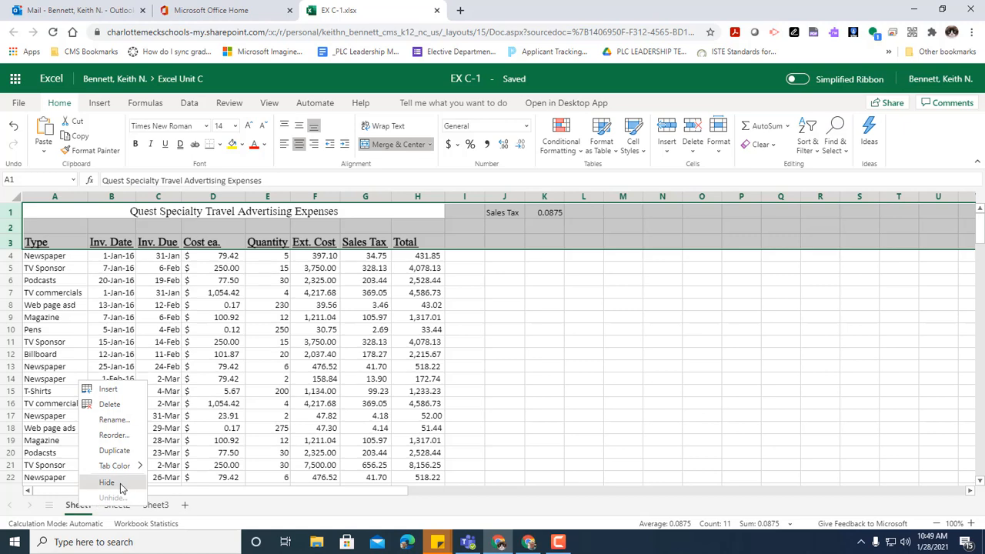
click(107, 483)
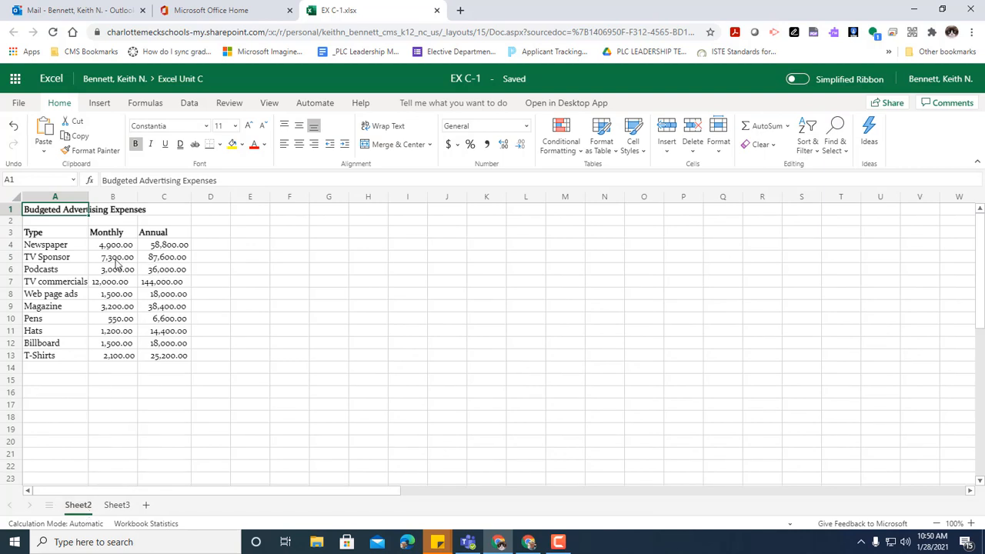
click(115, 505)
click(77, 505)
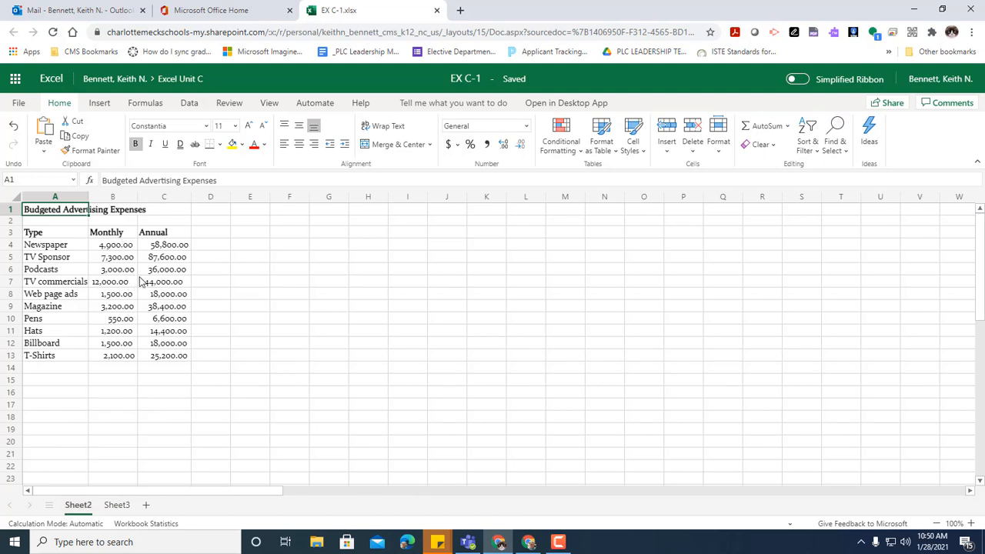
- Unhide the Sheet1 worksheet
right_click(77, 507)
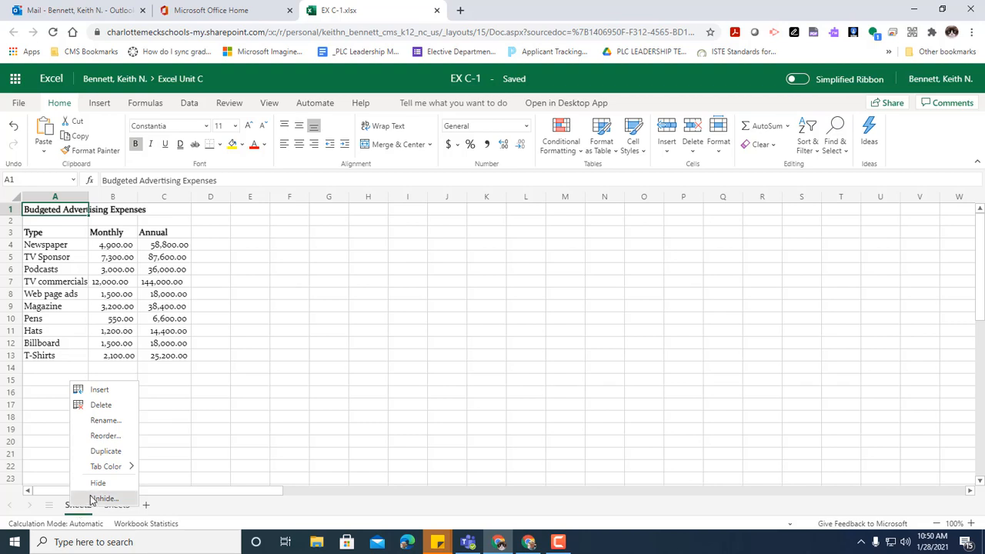
click(93, 499)
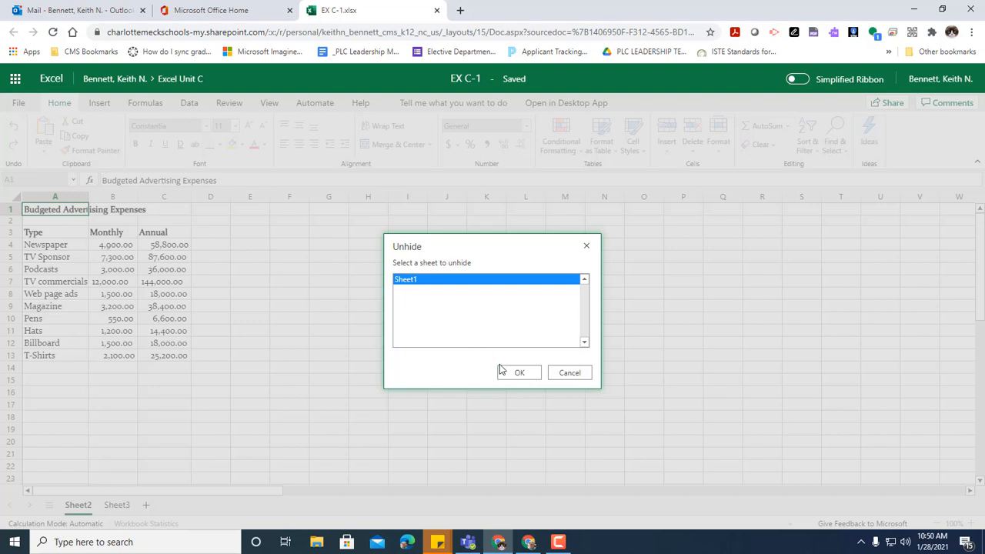
click(517, 373)
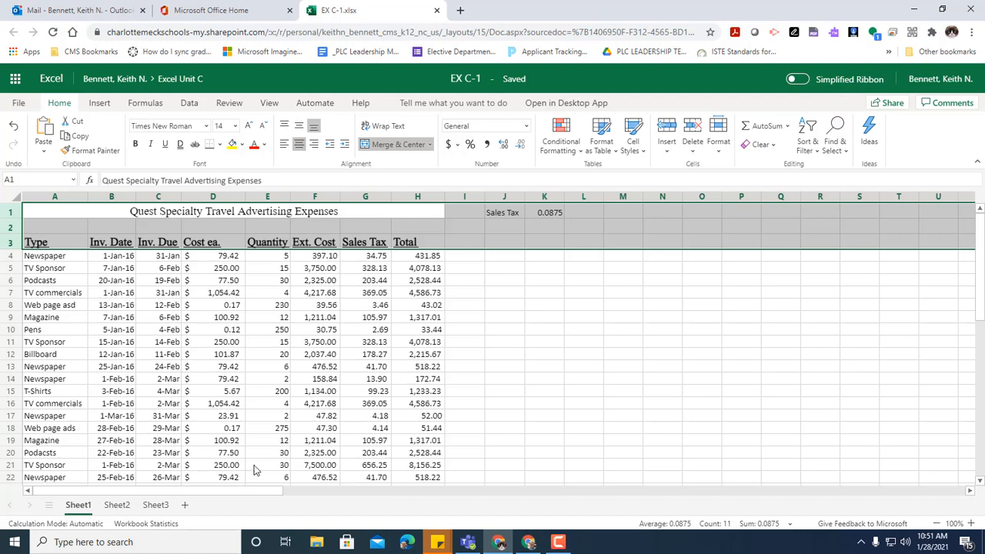
- Fill the merged title cell across A1:H1 with a lighter blue theme color
click(65, 216)
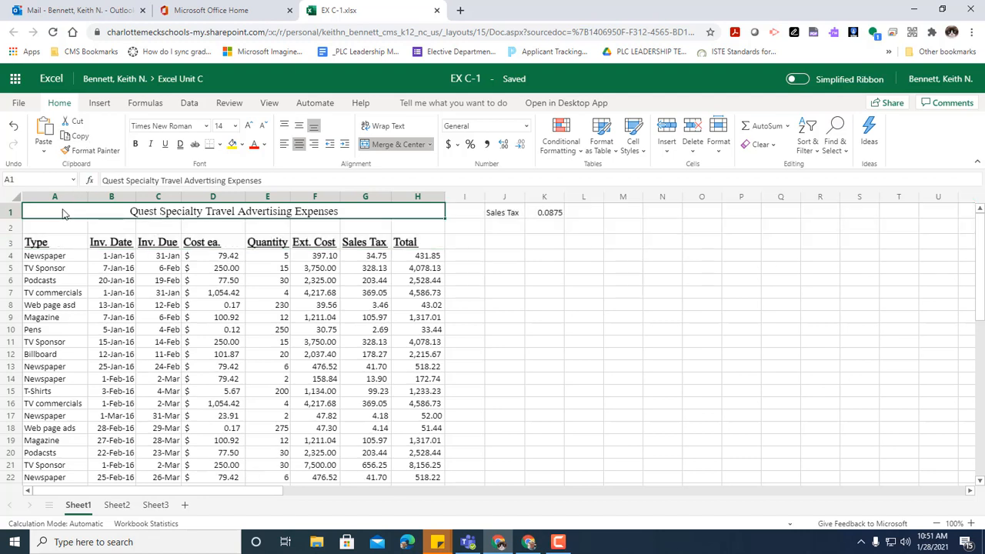
click(438, 208)
click(242, 146)
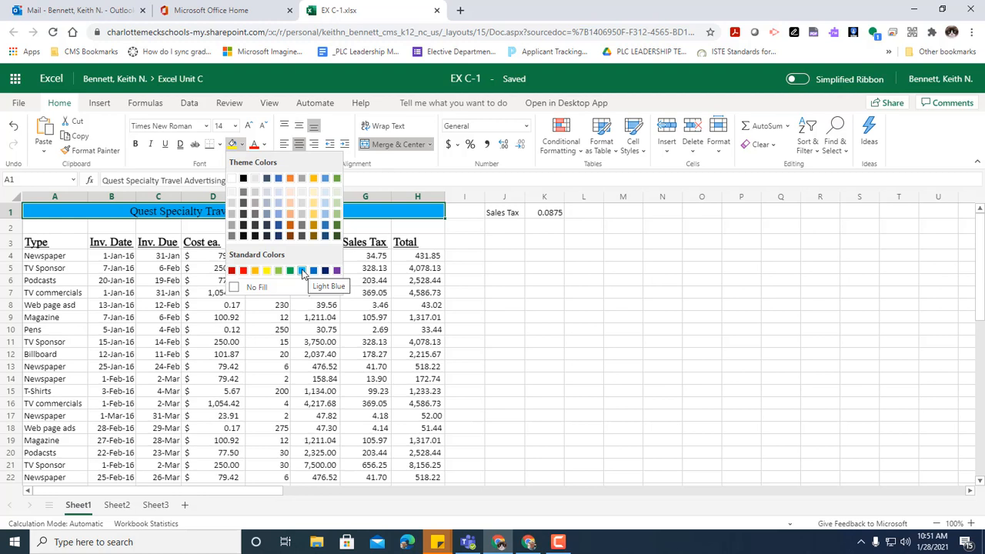
click(326, 216)
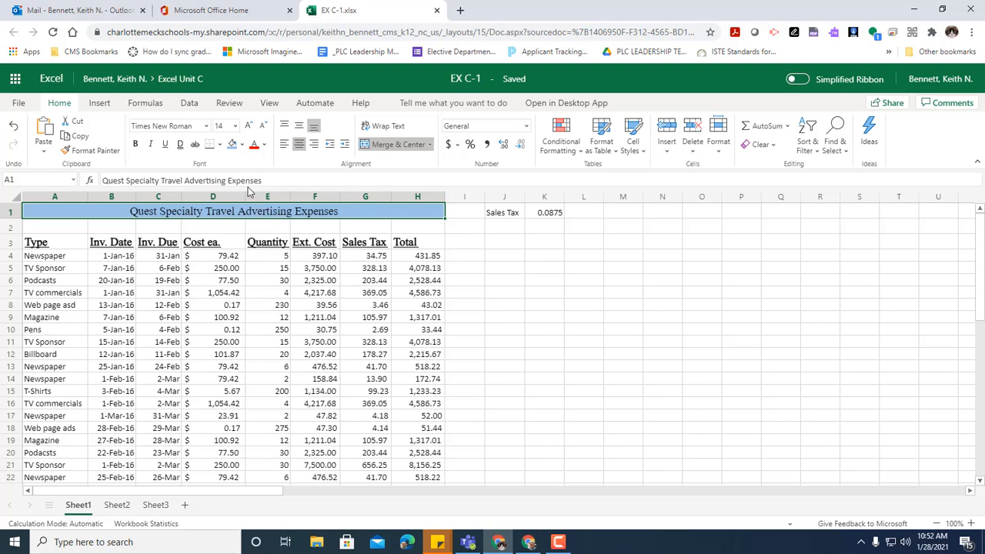
click(243, 146)
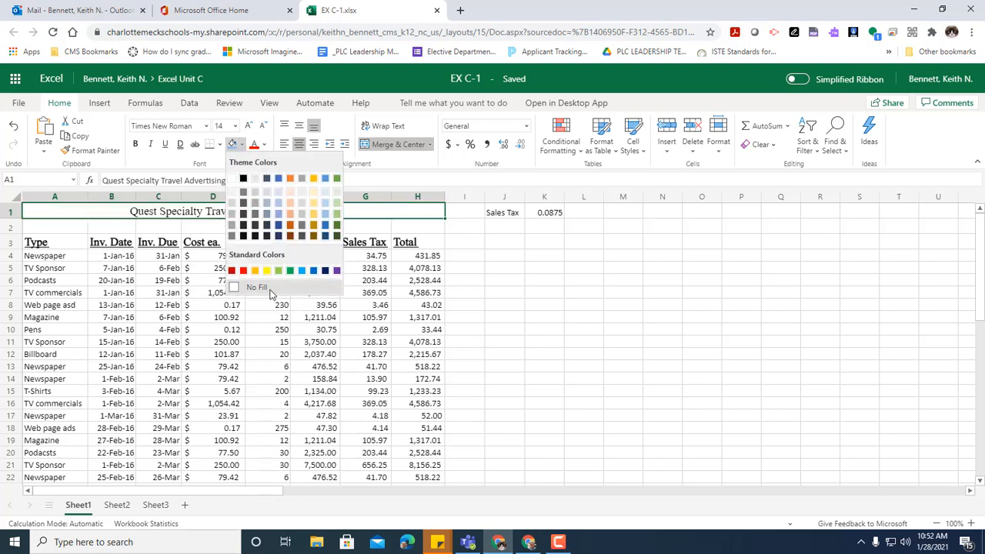
click(266, 270)
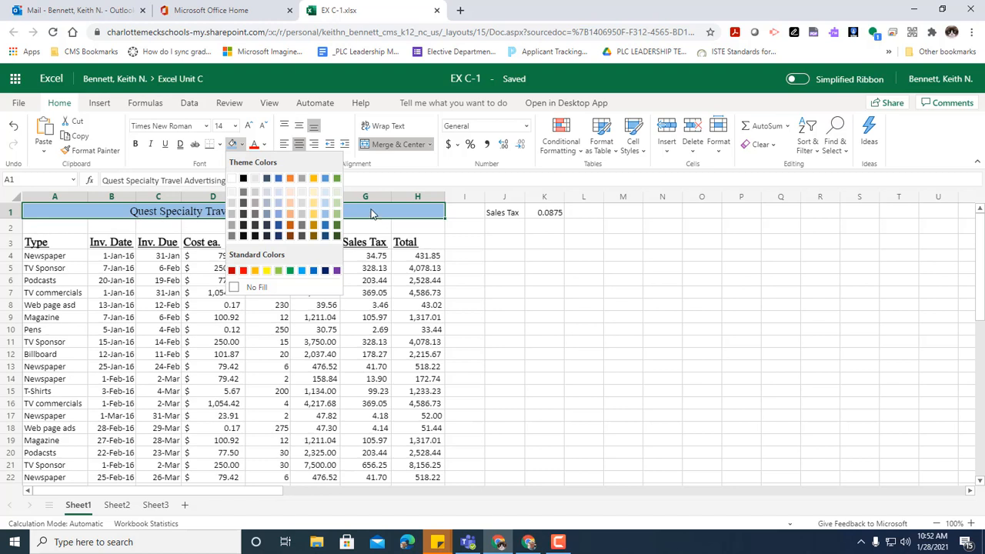
- Set the border color to standard red and add a Thick Bottom Border to the merged title cell A1:H1
click(219, 145)
click(220, 147)
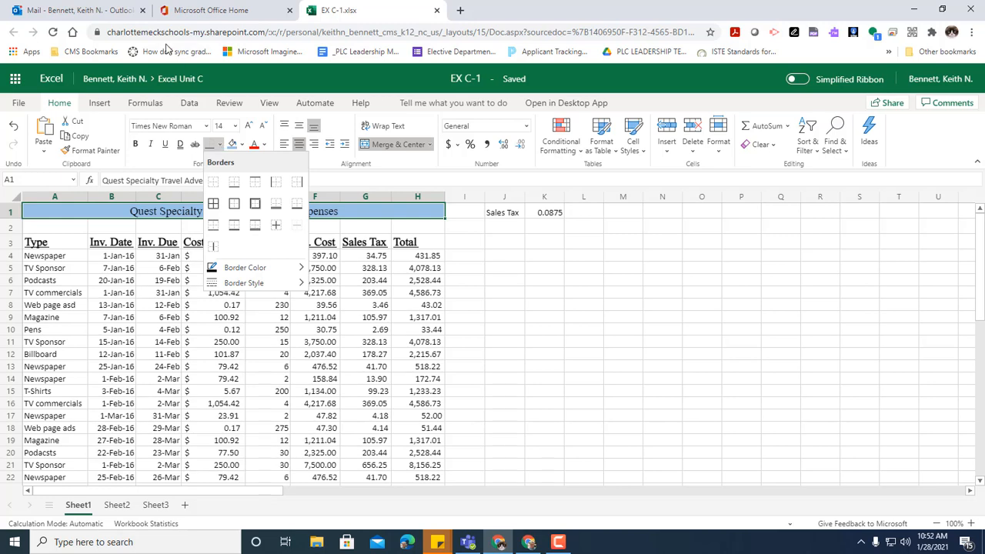
mouse_move(278, 272)
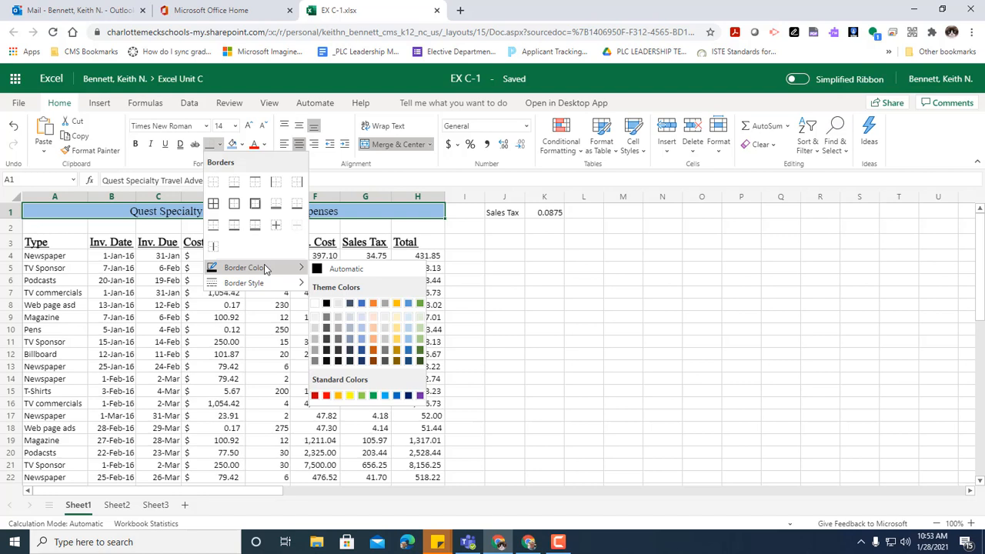
click(327, 396)
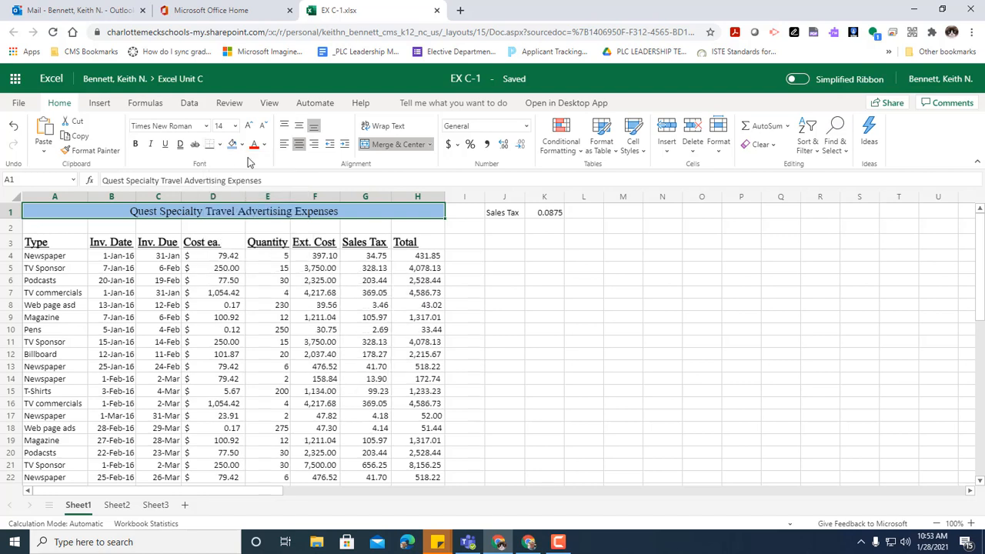
click(220, 145)
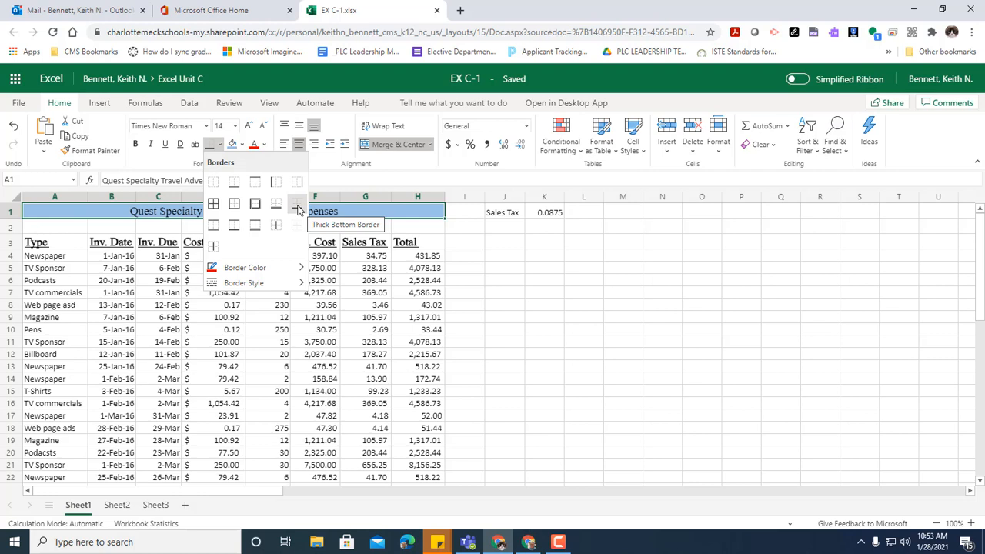
click(299, 211)
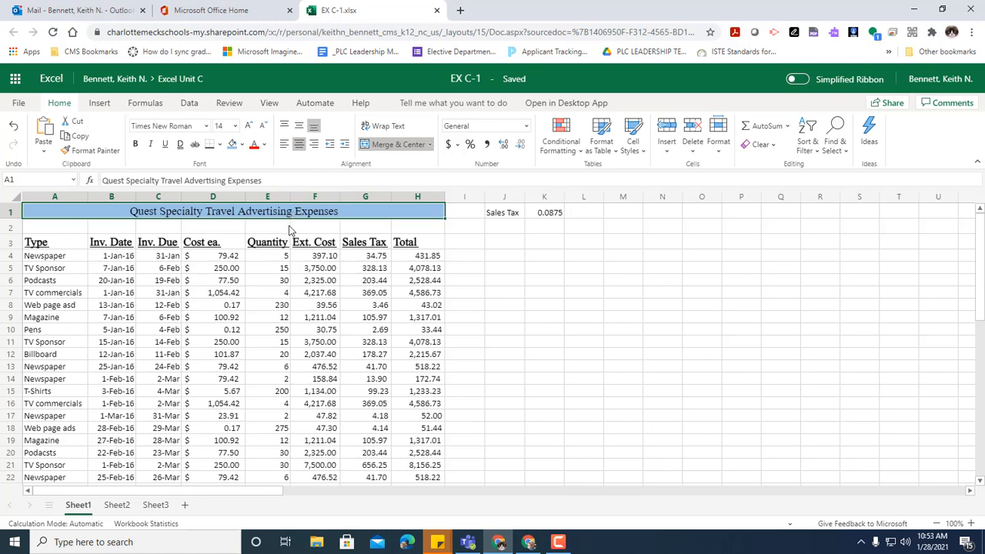
click(460, 269)
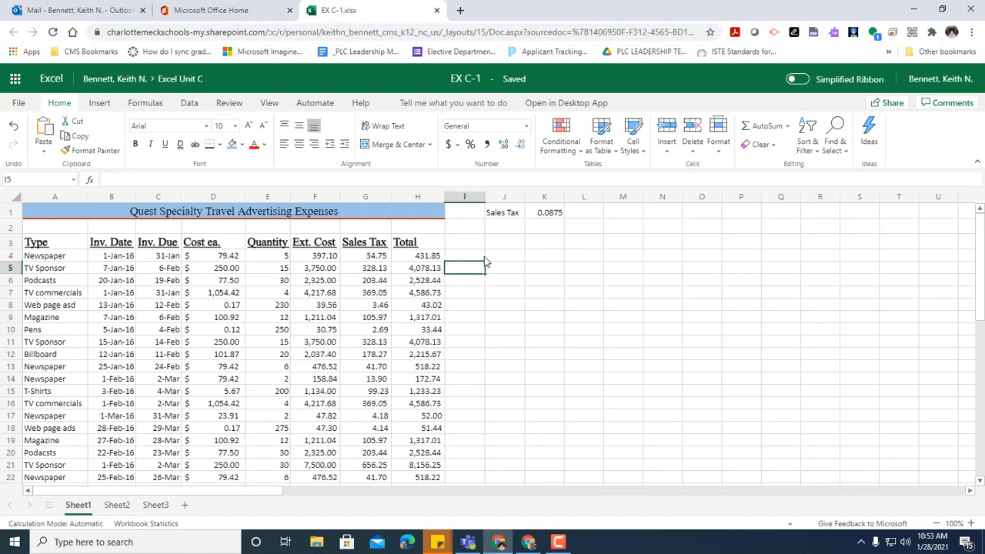
click(241, 144)
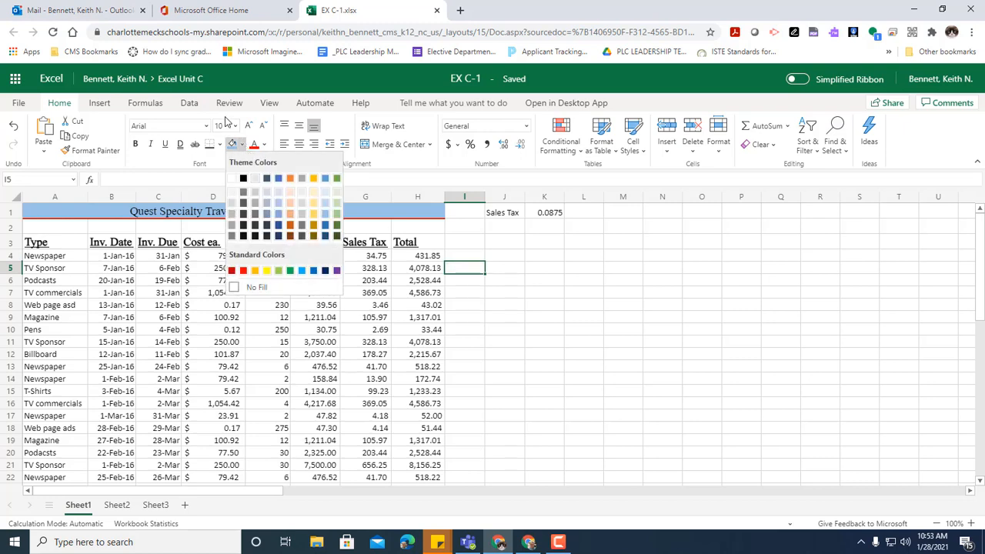
click(220, 150)
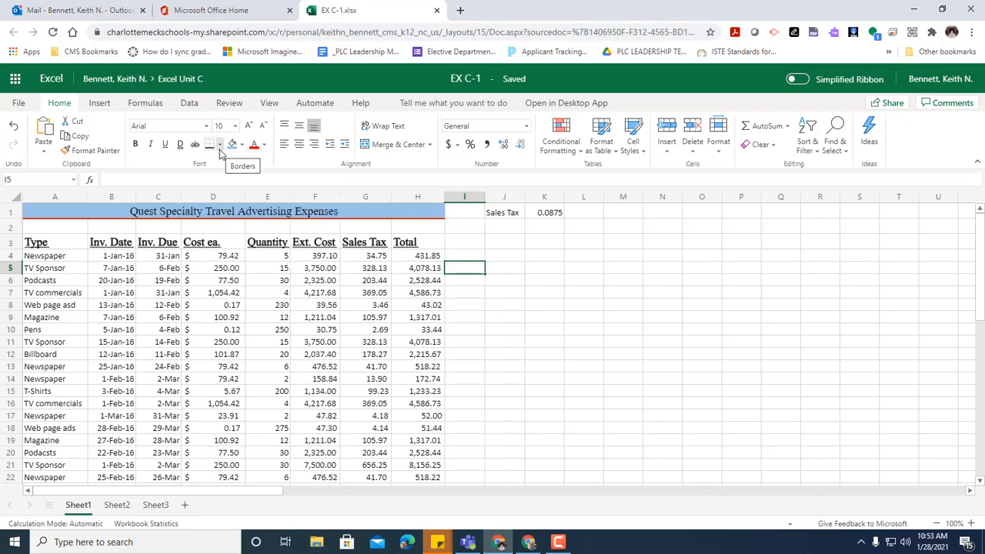
click(220, 151)
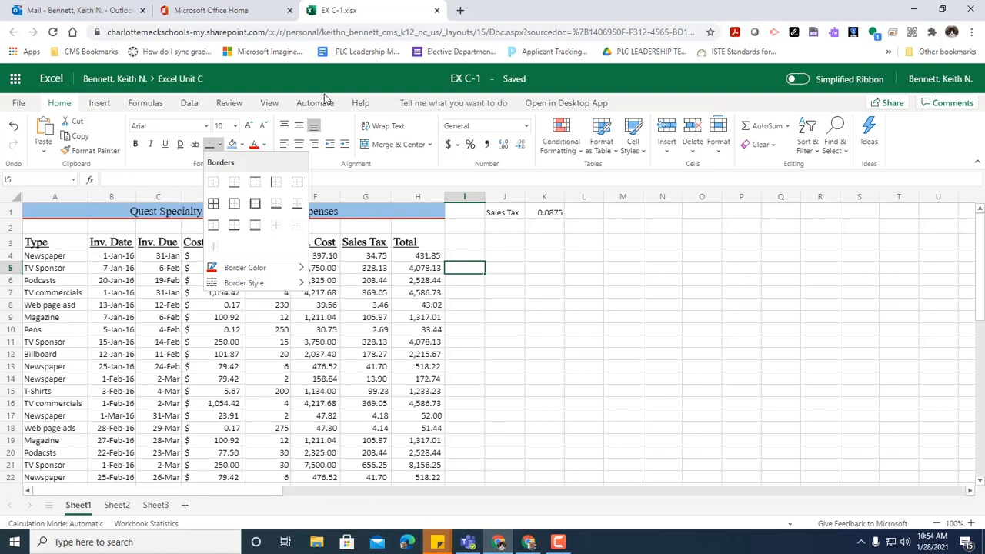
click(173, 214)
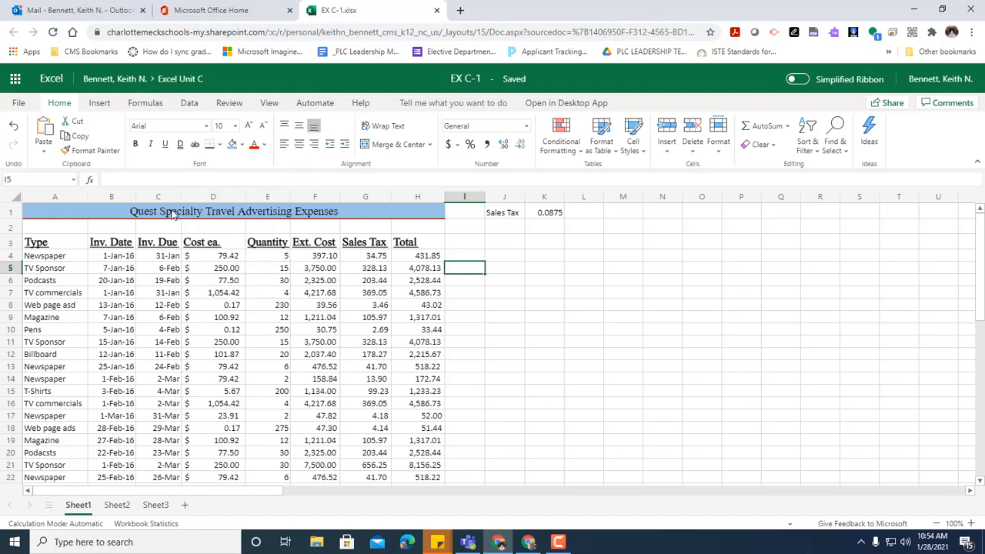
click(173, 214)
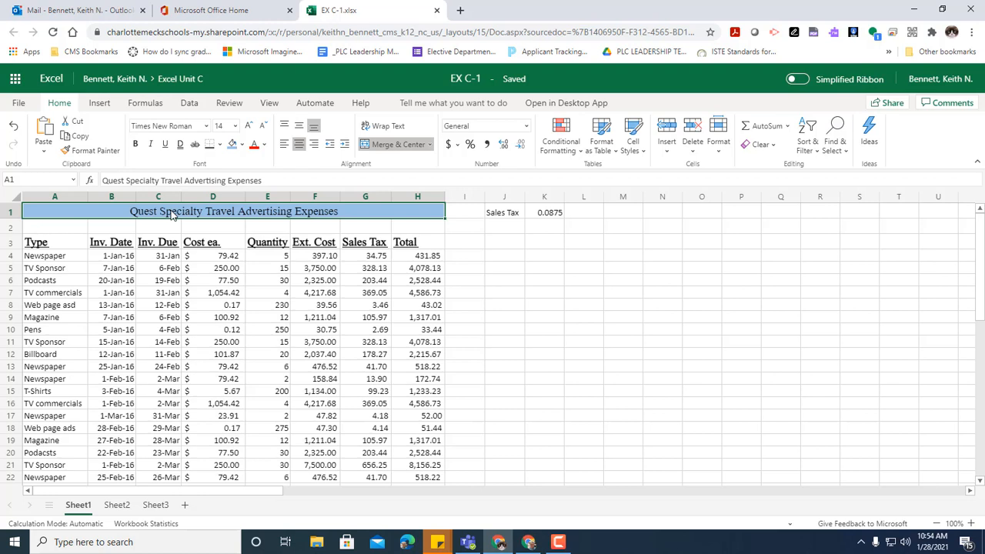
- Change the font color of the column headings in A3:H3 to standard red
click(40, 247)
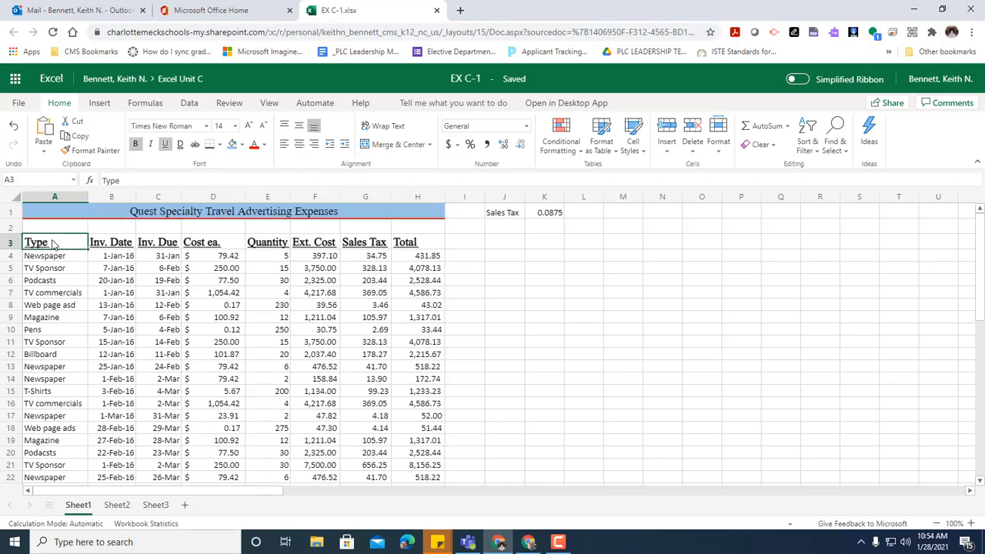
drag(68, 244, 410, 248)
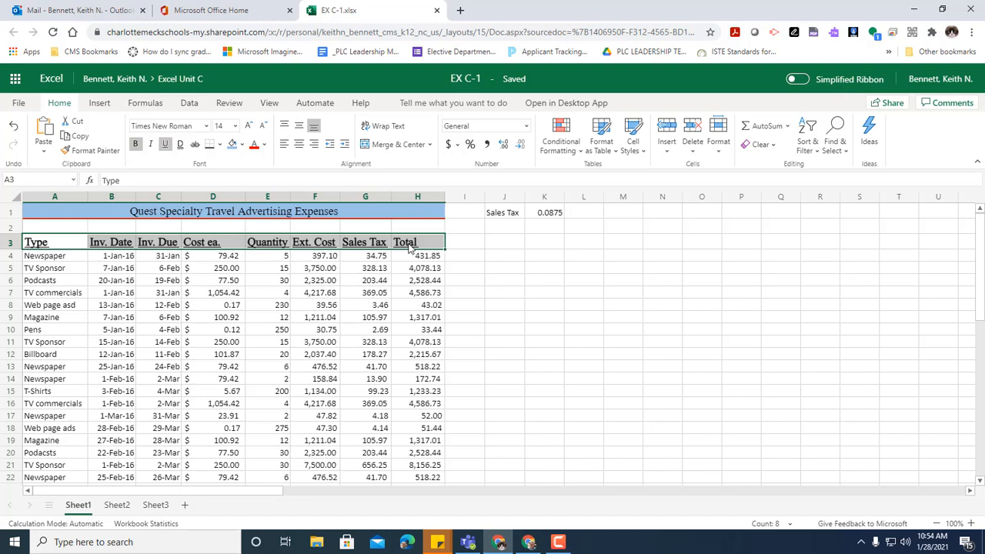
click(264, 147)
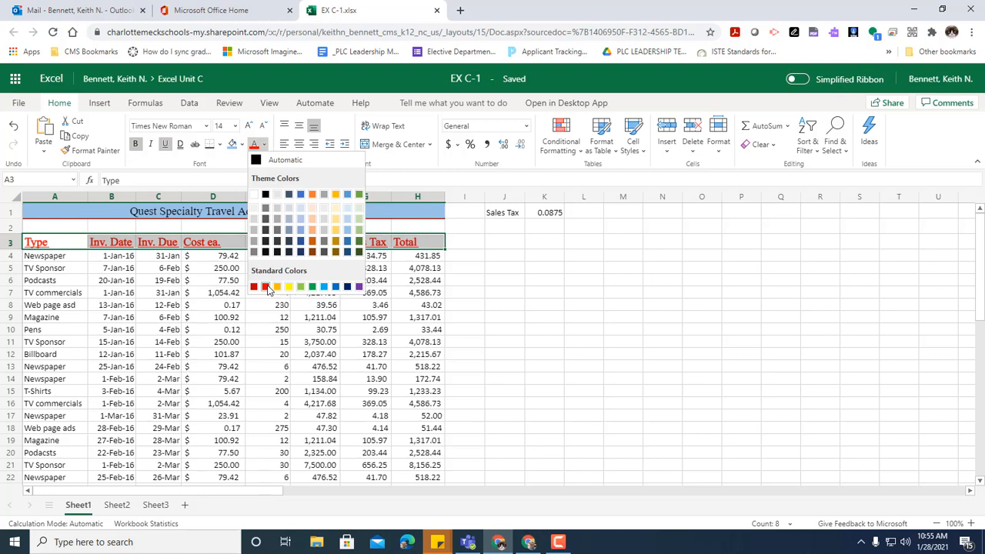
click(267, 287)
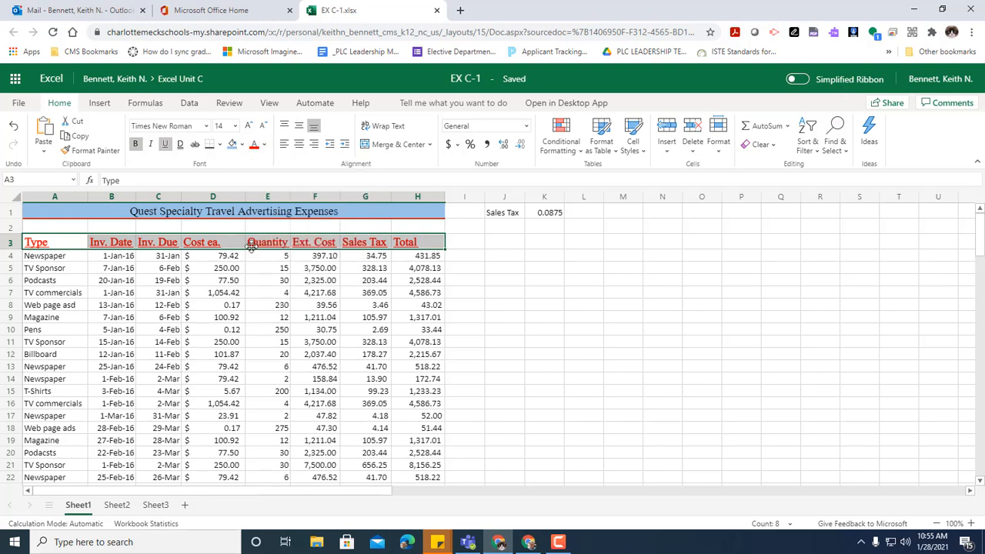
click(231, 272)
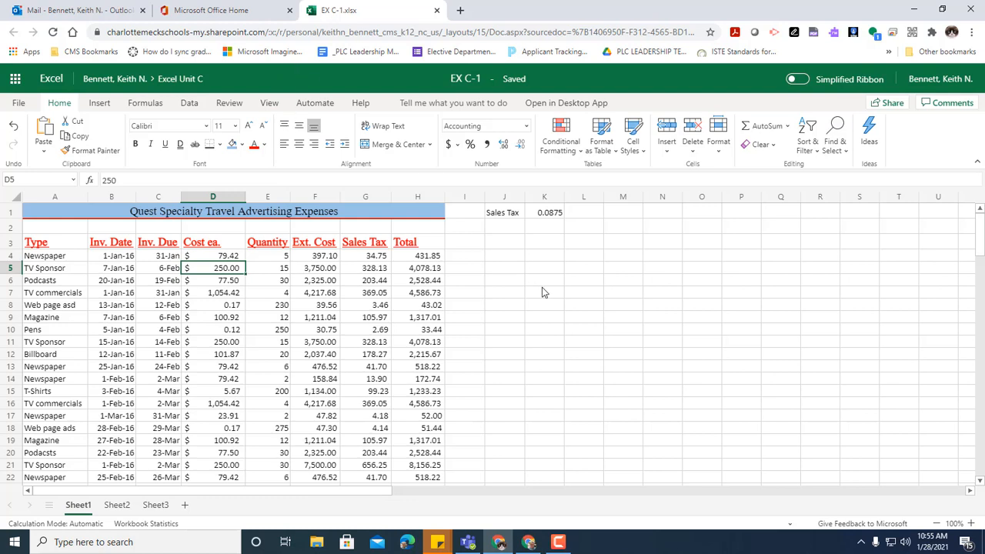
- Apply the Neutral cell style to the Sales Tax label and rate in J1:K1
click(512, 214)
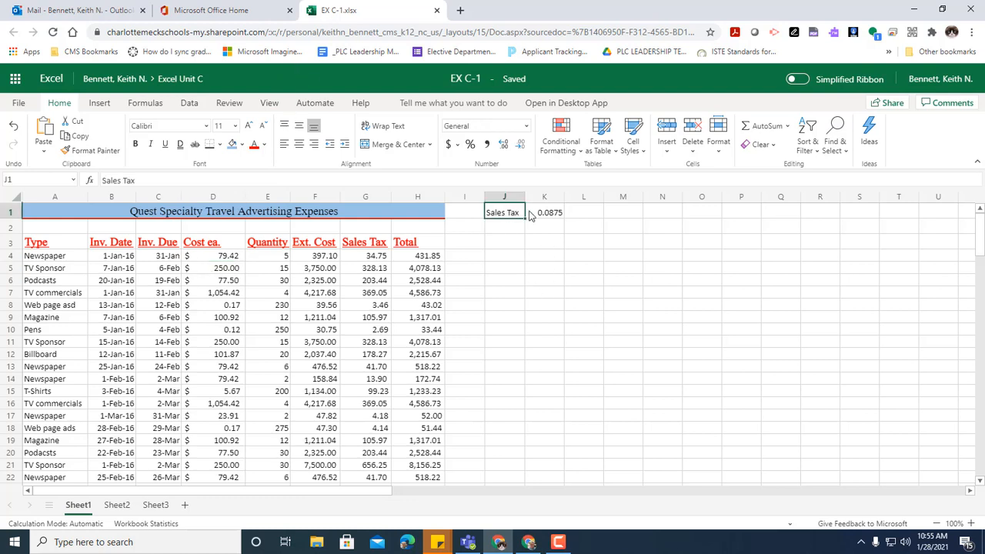
shift+click(539, 215)
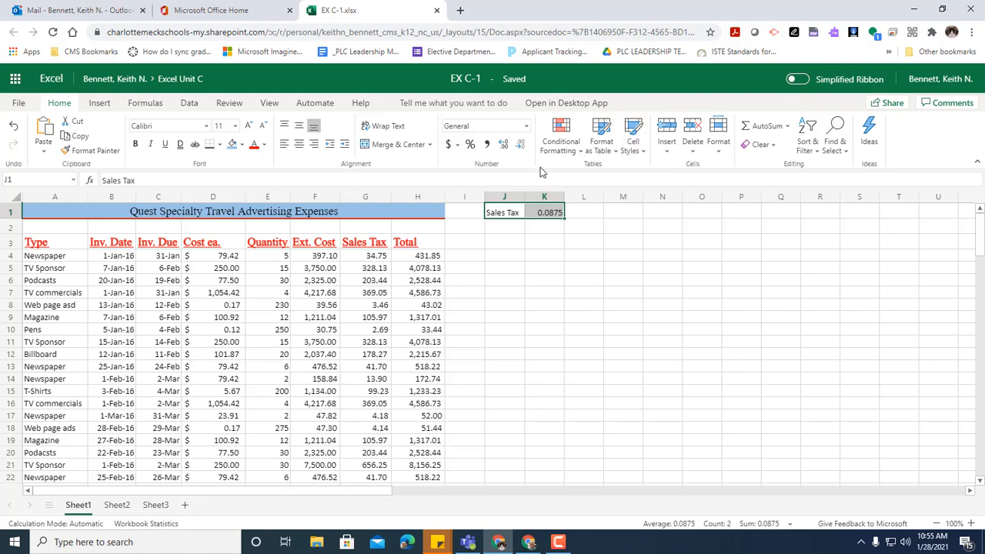
click(641, 150)
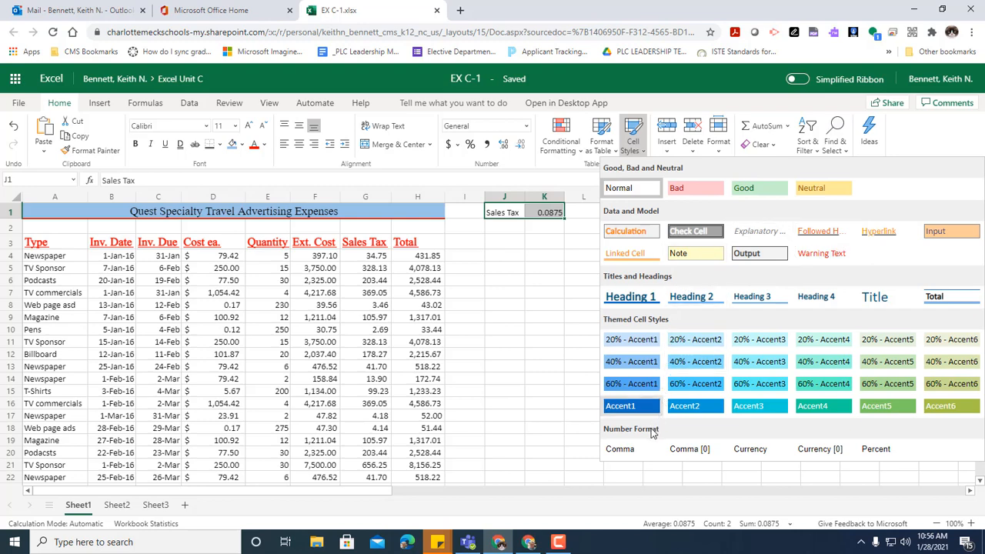
click(838, 193)
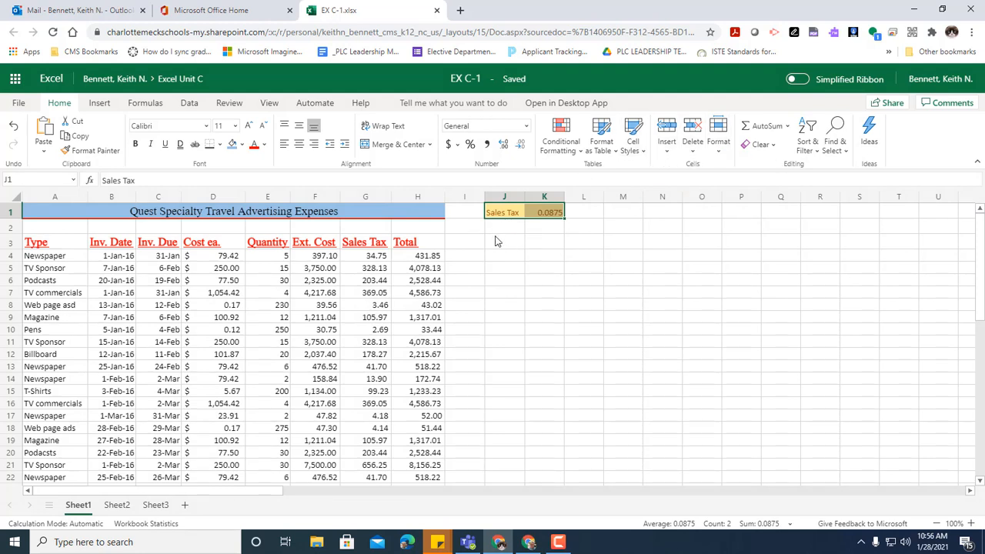
key(Down)
key(Down)
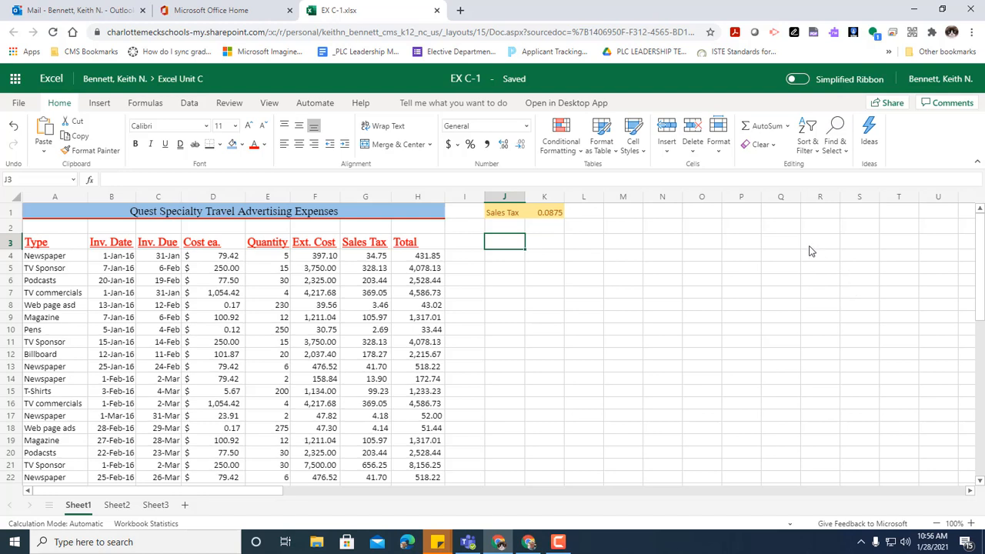
drag(514, 217, 556, 217)
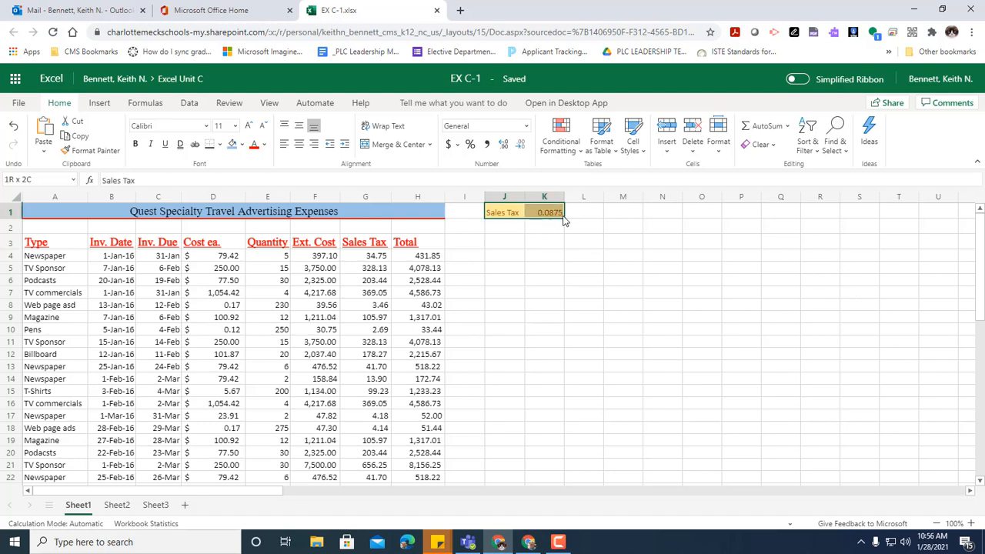
click(630, 151)
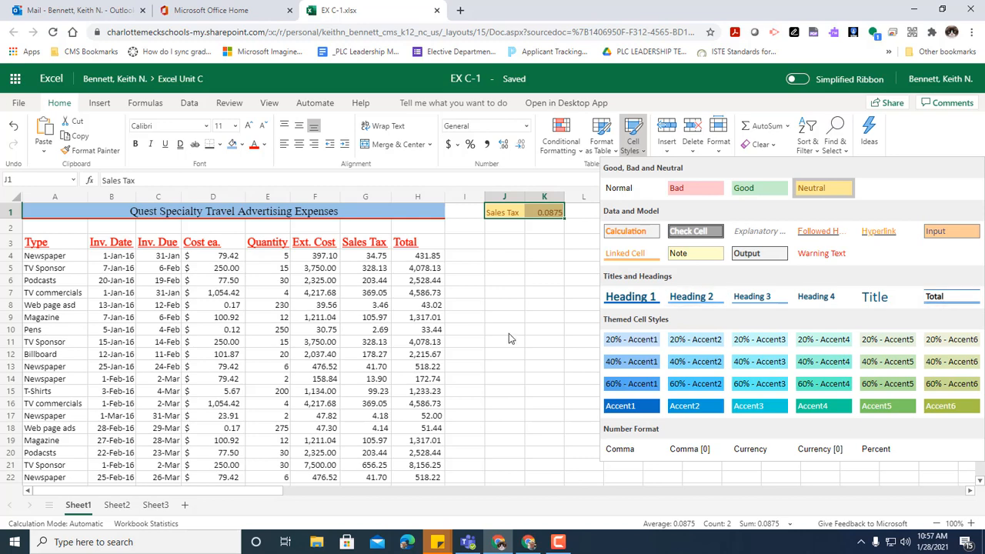
key(Escape)
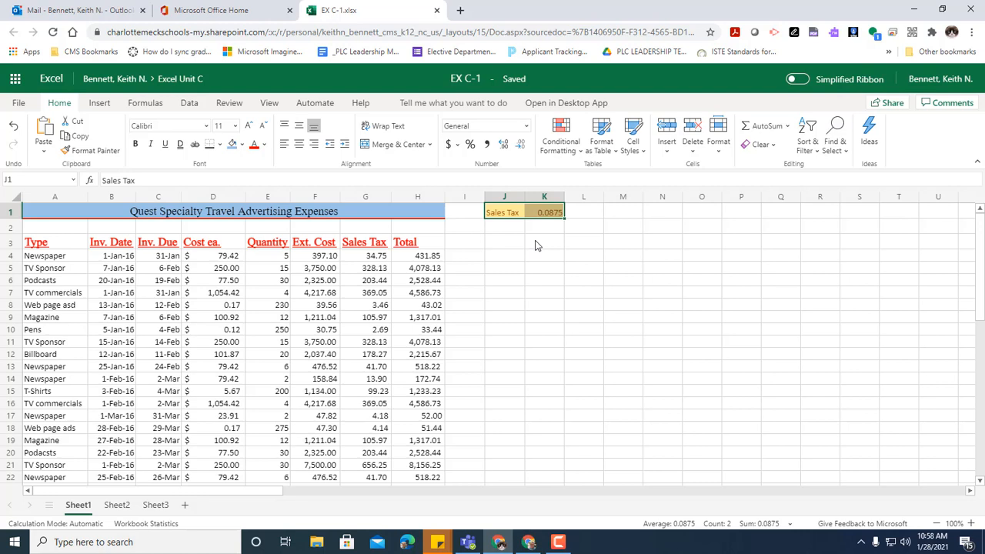
- Add light blue gradient-fill data bars to the Total values in H4:H30 with conditional formatting
click(39, 178)
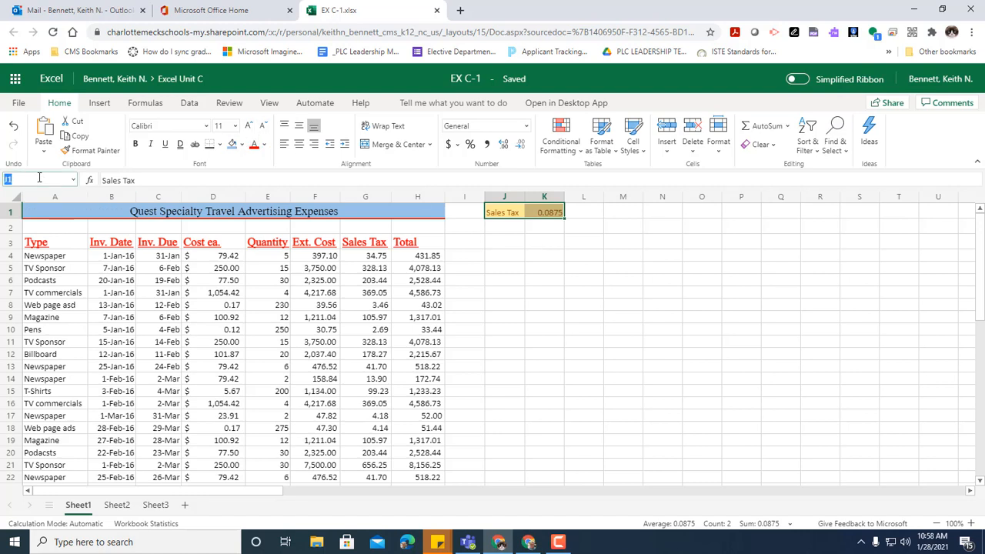
text(h4:h30)
key(Return)
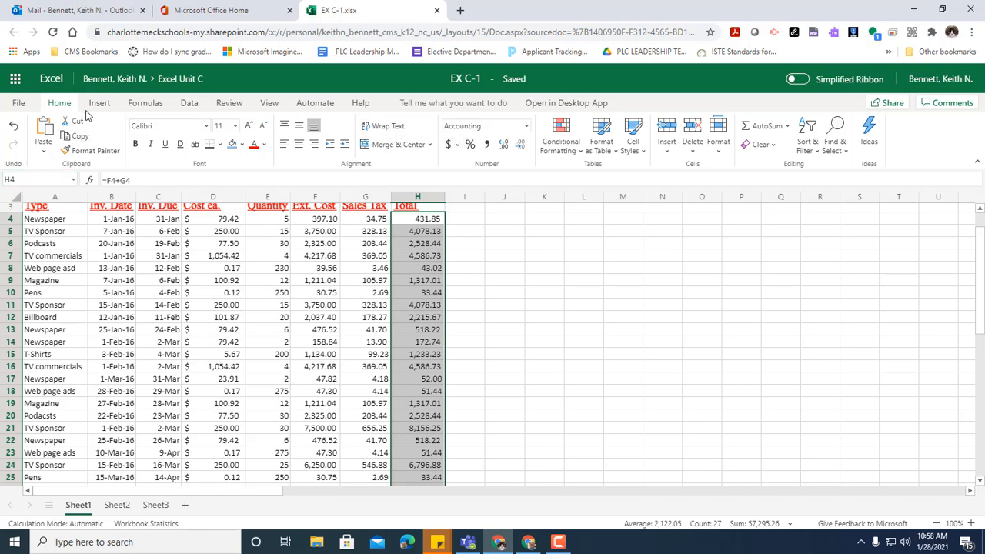
click(573, 154)
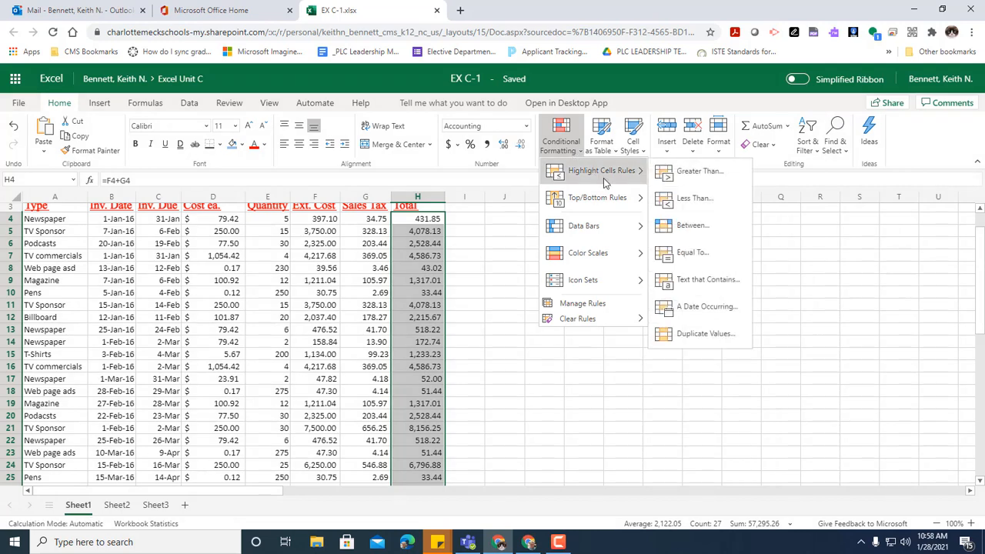
mouse_move(604, 238)
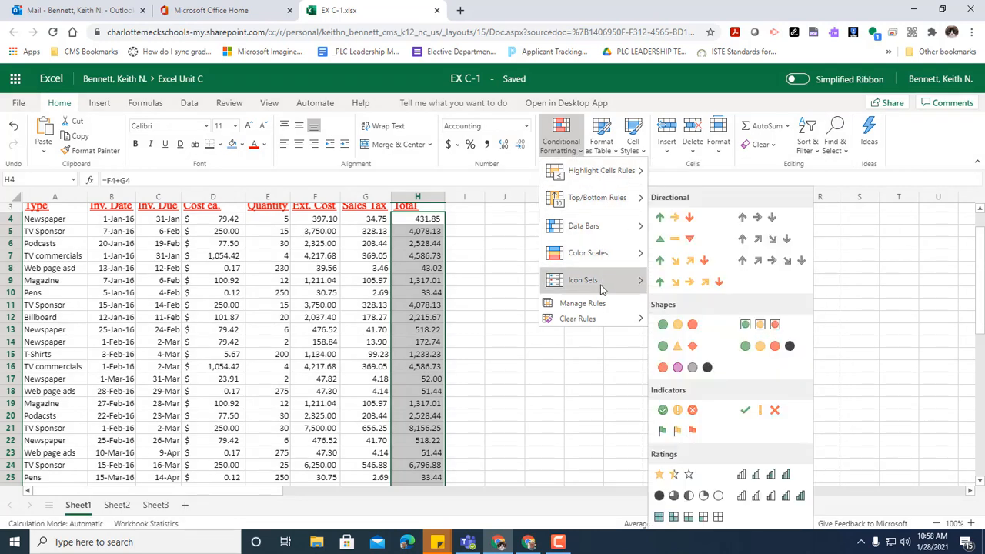
mouse_move(606, 194)
mouse_move(612, 173)
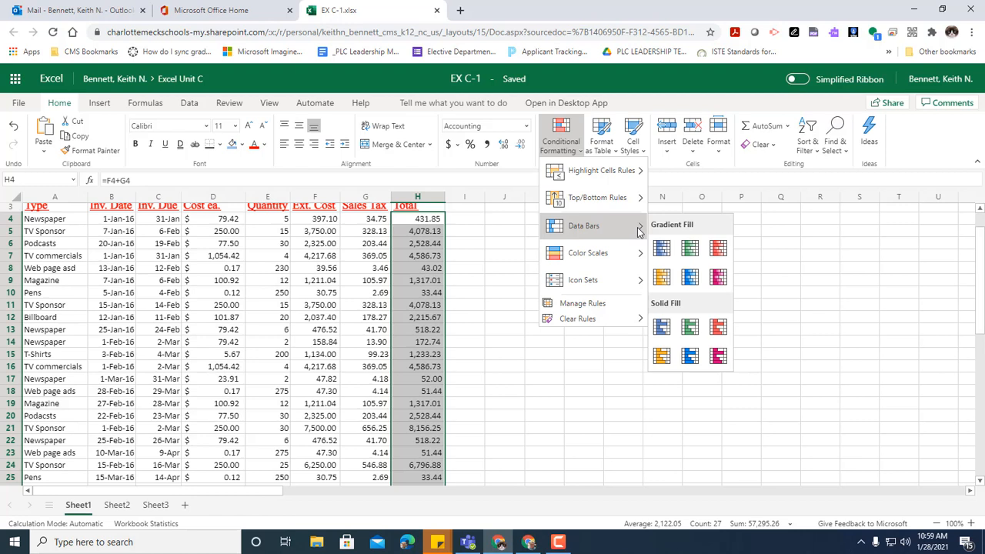
click(691, 277)
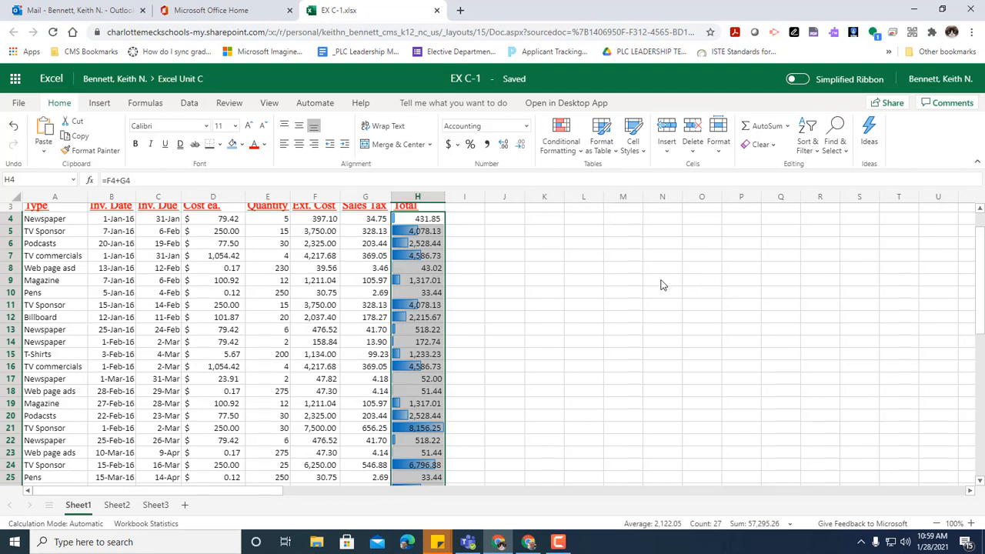
- Examine how the data bars compare the amounts in the Total column from row 4 through row 30
scroll(471, 367, down, 2)
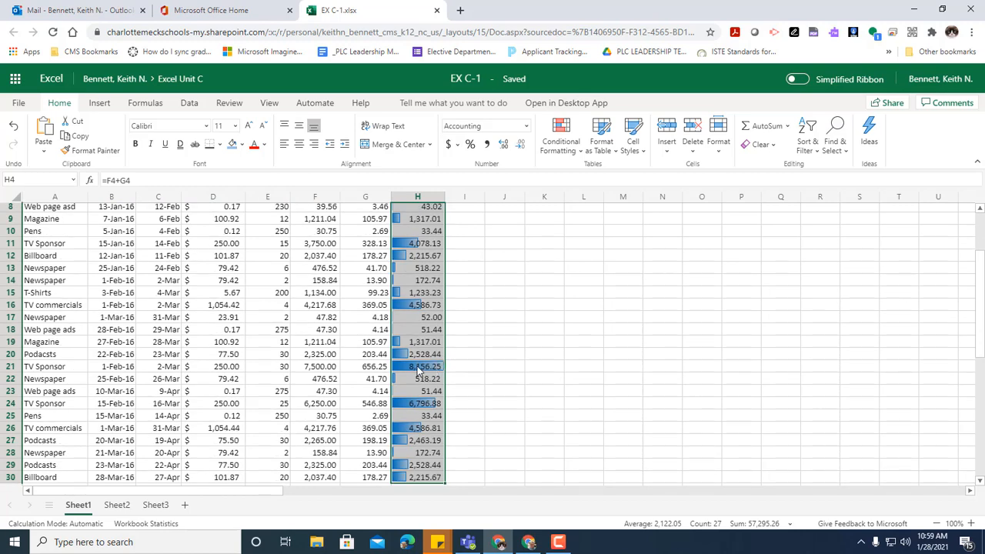
scroll(420, 369, up, 2)
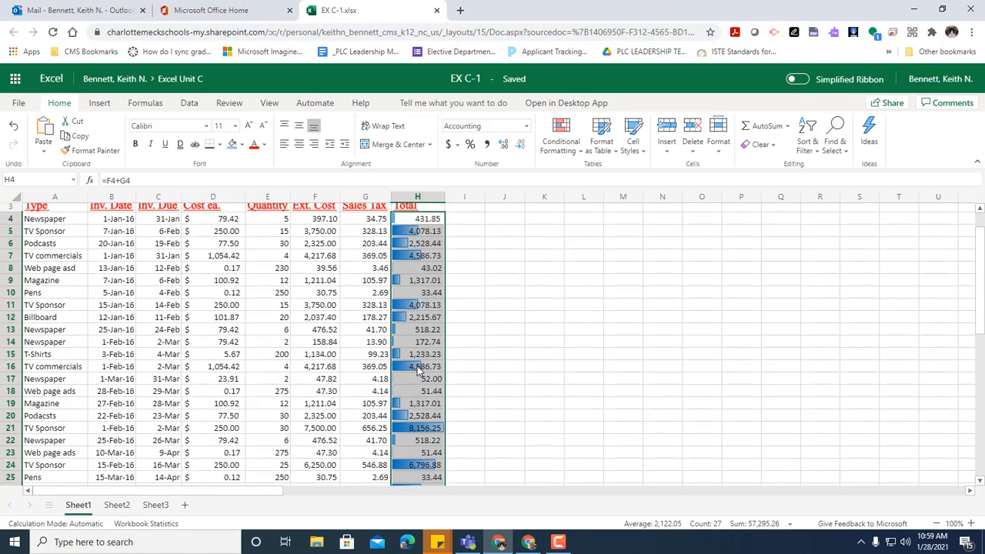
scroll(420, 370, up, 1)
scroll(419, 370, down, 3)
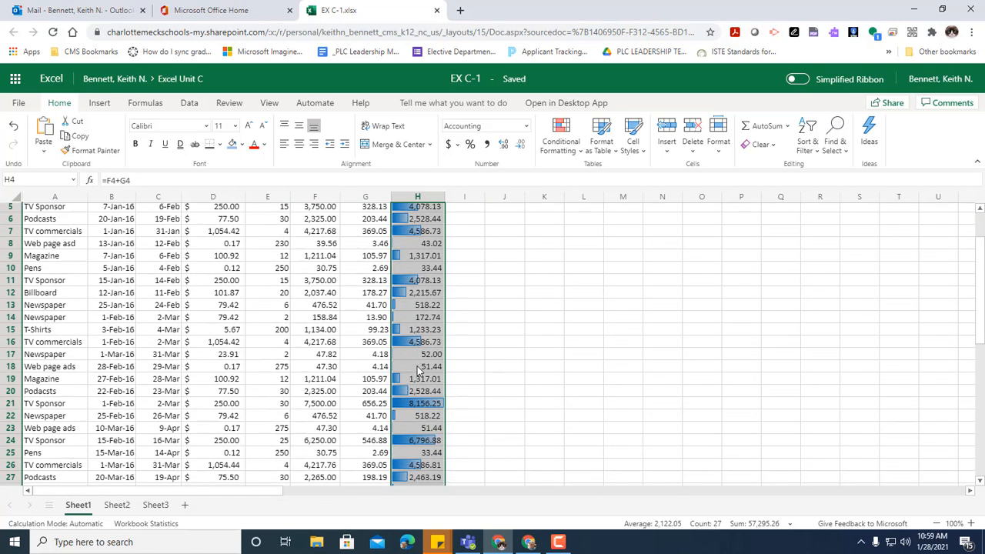
scroll(420, 370, down, 1)
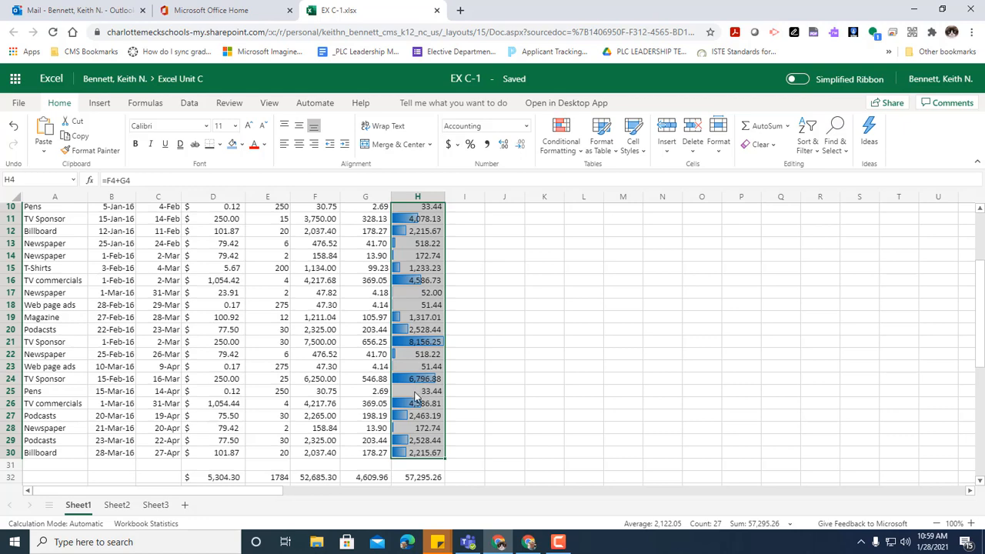
scroll(416, 396, up, 2)
scroll(416, 396, up, 2)
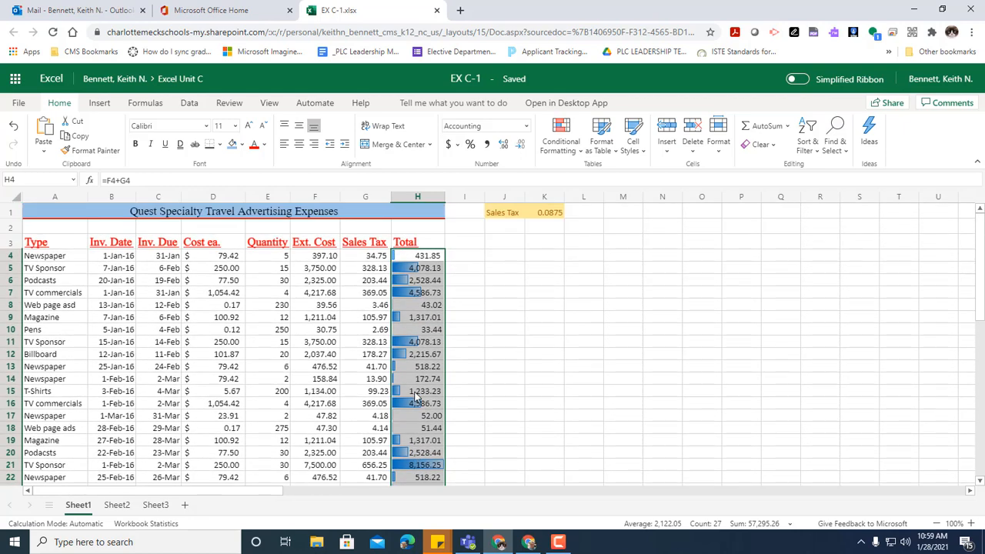
scroll(415, 396, down, 2)
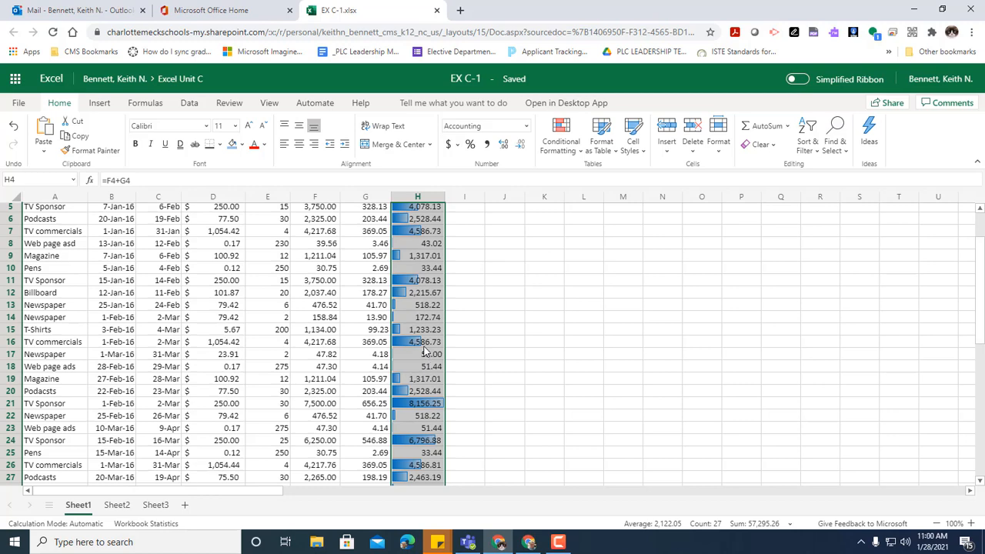
scroll(424, 350, down, 2)
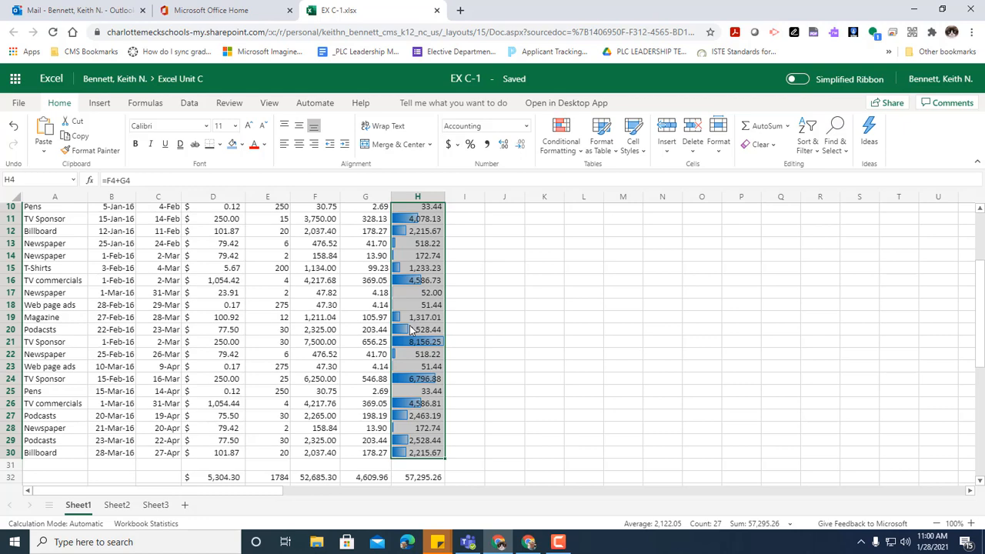
scroll(410, 329, down, 2)
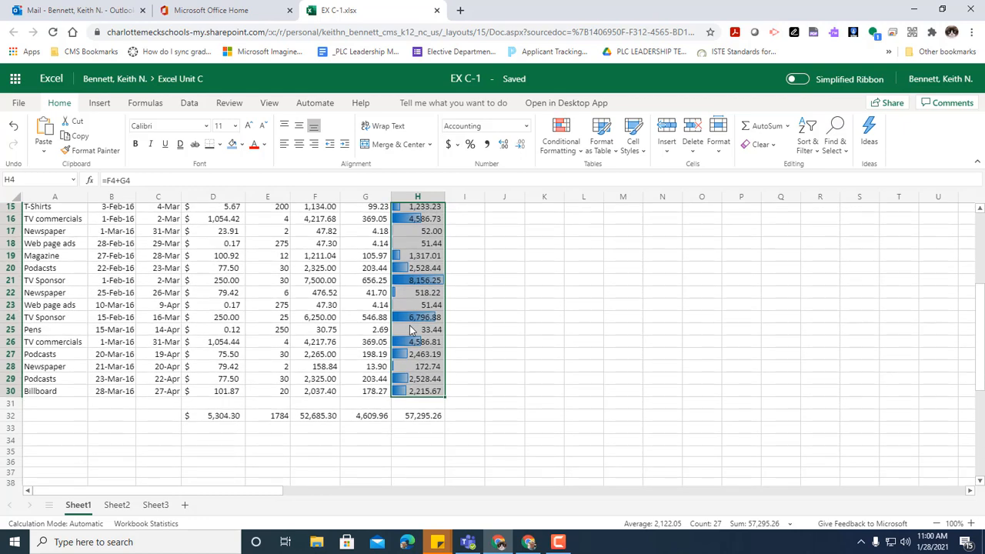
scroll(410, 329, up, 2)
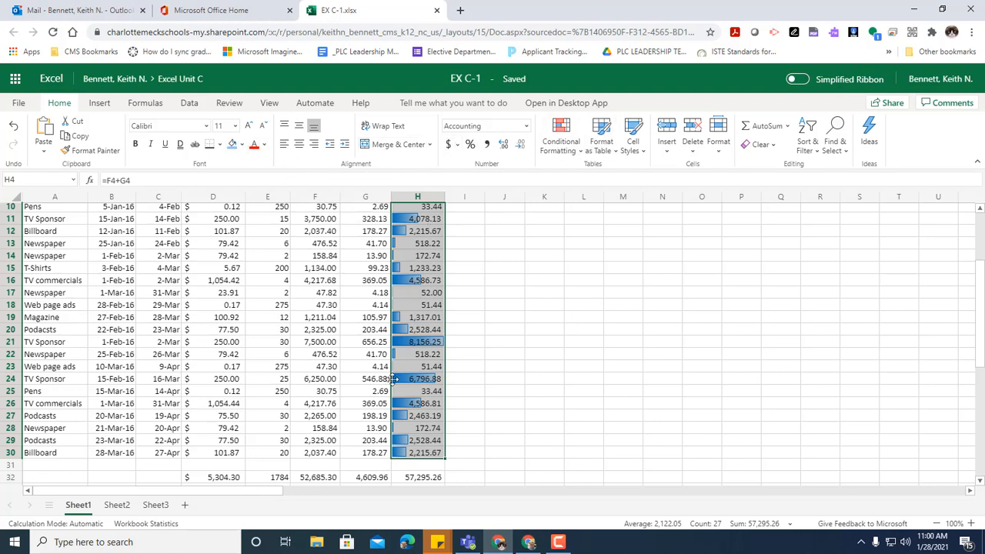
- Change the data bars in H4:H30 to the green gradient fill
click(568, 151)
mouse_move(616, 225)
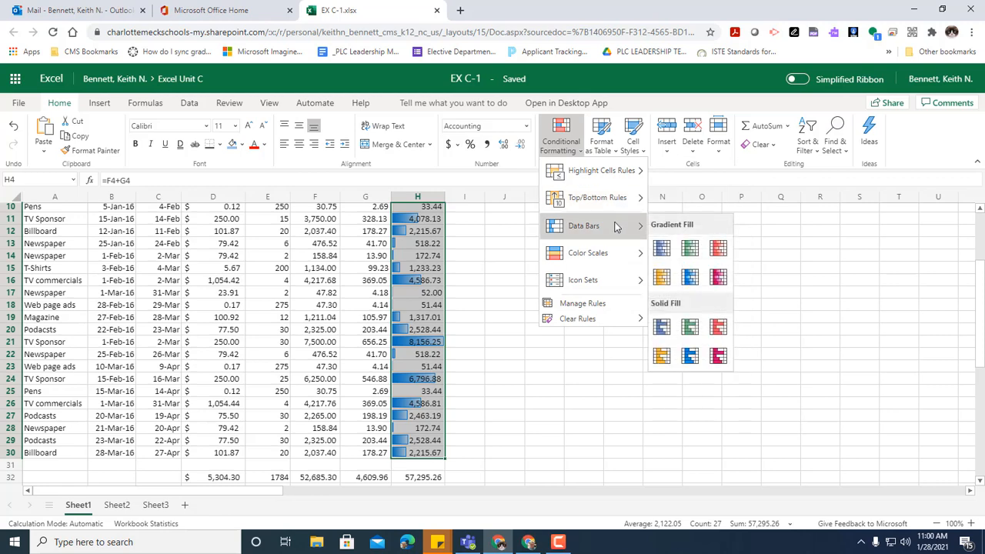
click(690, 251)
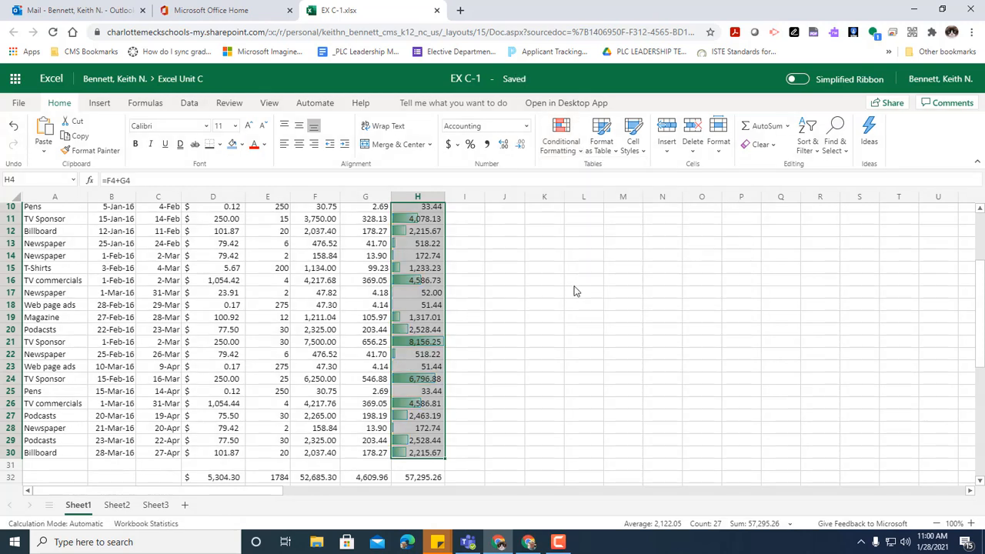
- Highlight the Ext. Cost values in F4:F30 between 2000 and 4000 using Green Fill with Dark Green Text
click(53, 180)
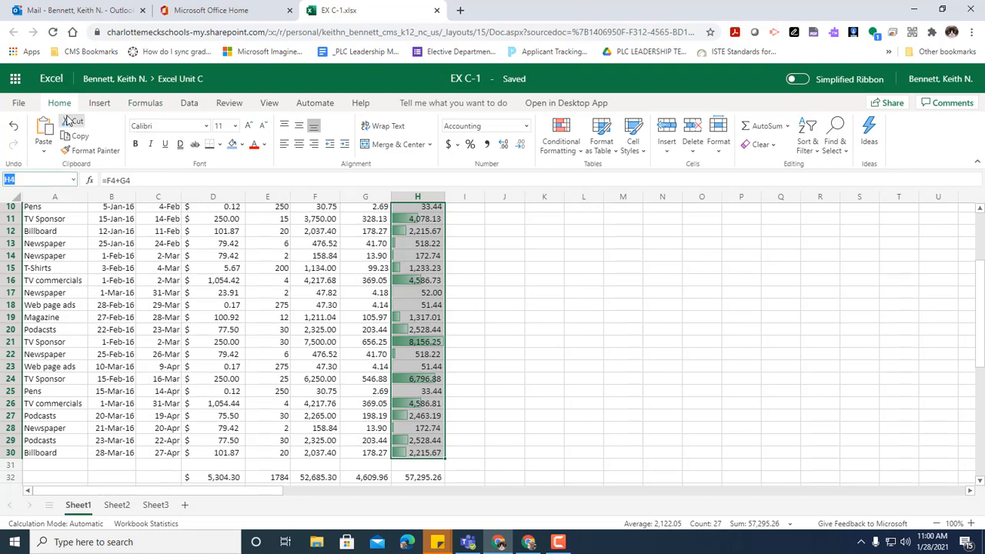
text(f4:3)
key(BackSpace)
text(f30)
key(Return)
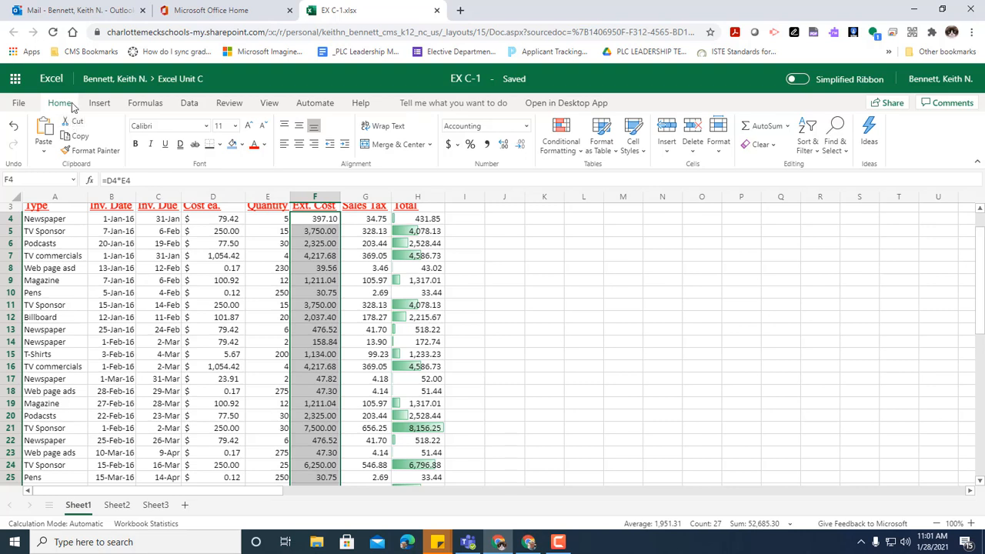
click(568, 154)
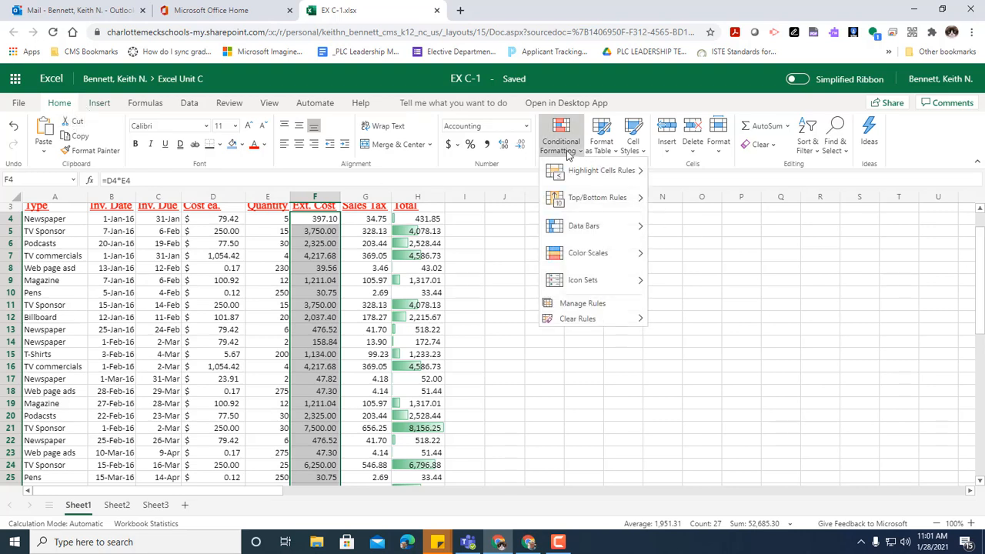
mouse_move(614, 173)
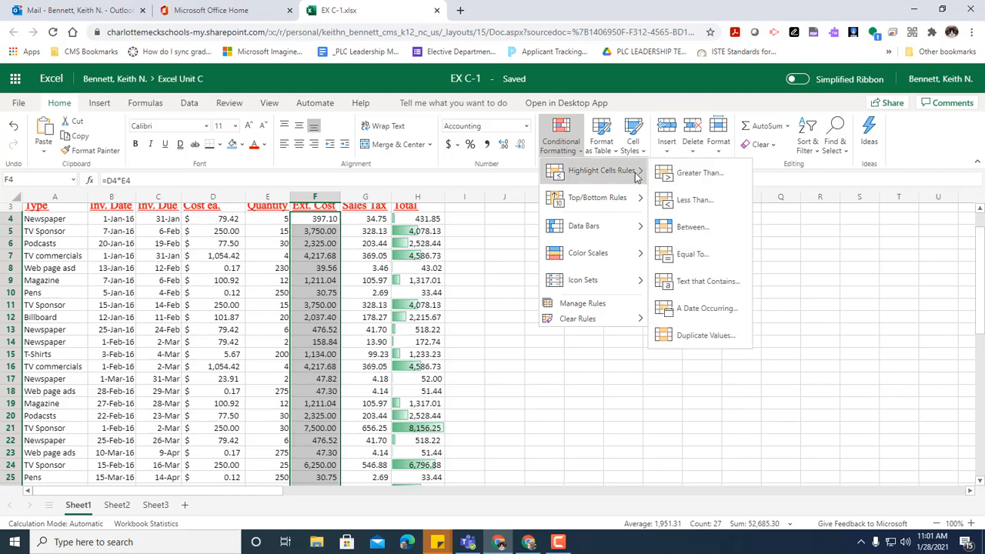
click(720, 231)
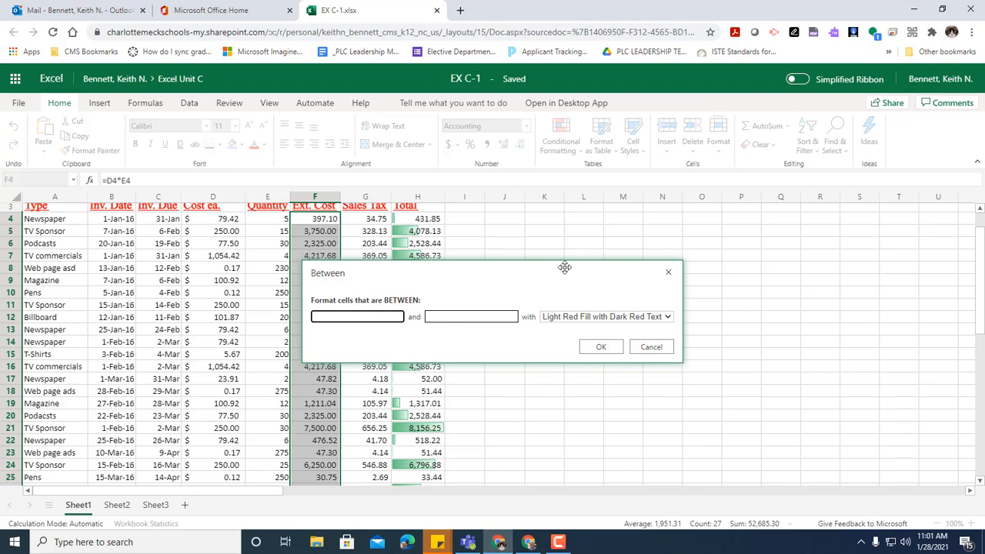
text(2000)
key(Tab)
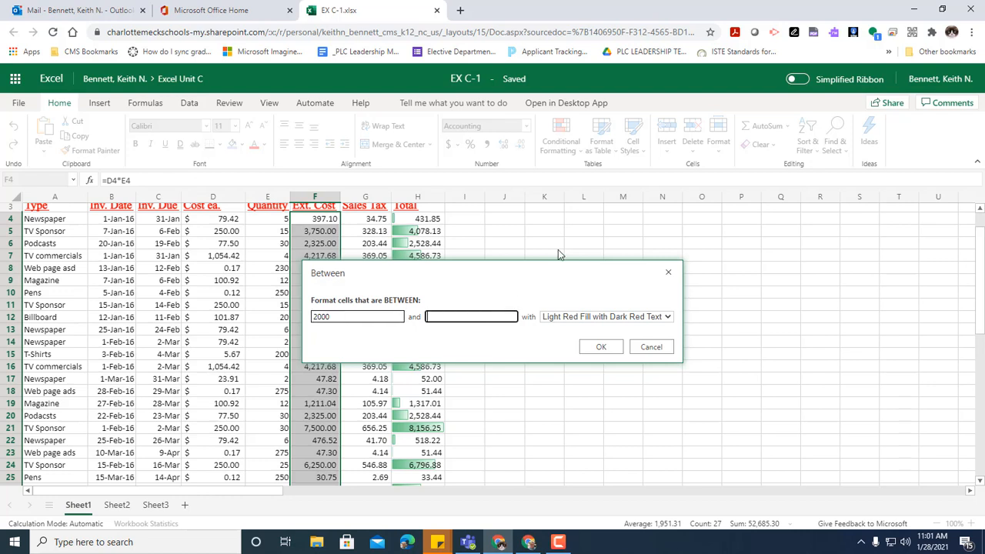
text(4000)
click(668, 318)
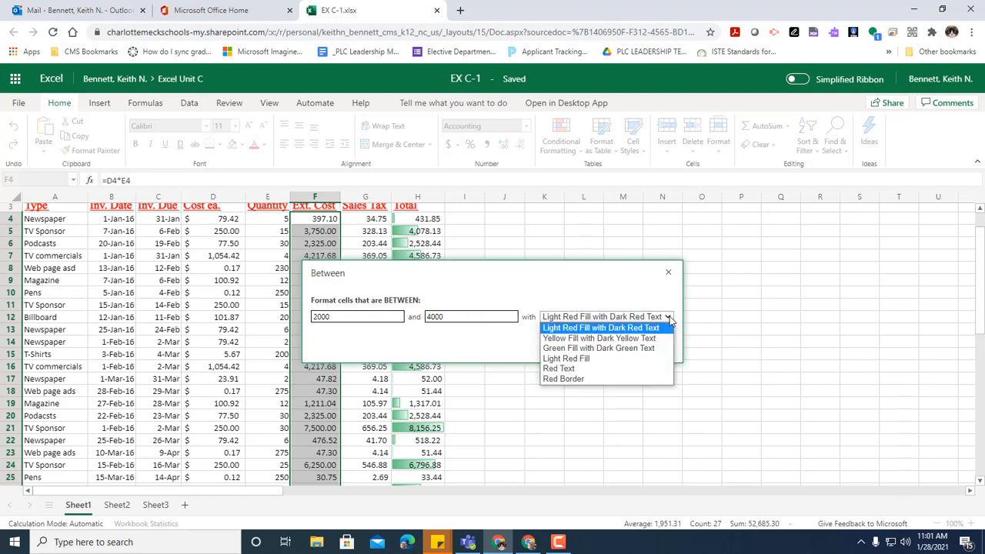
click(624, 350)
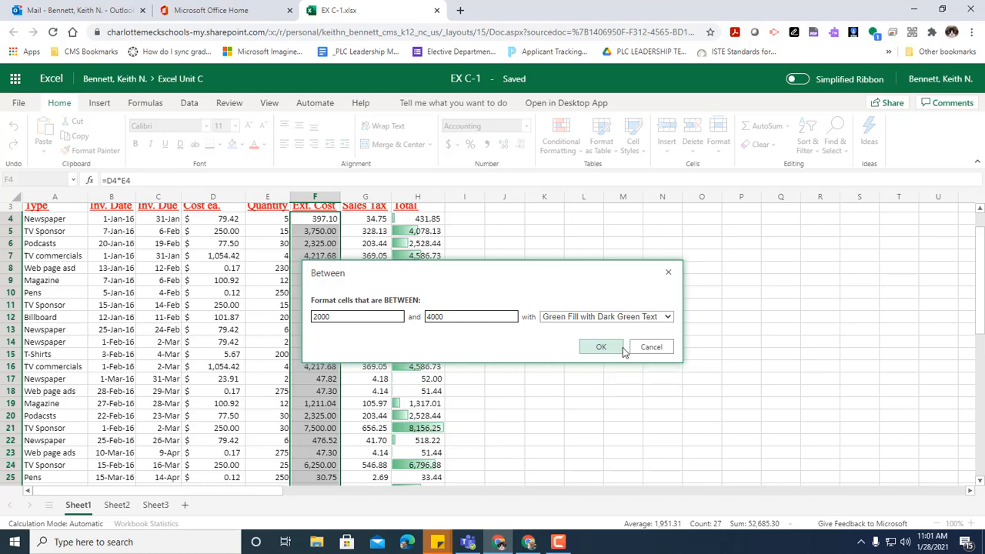
click(601, 348)
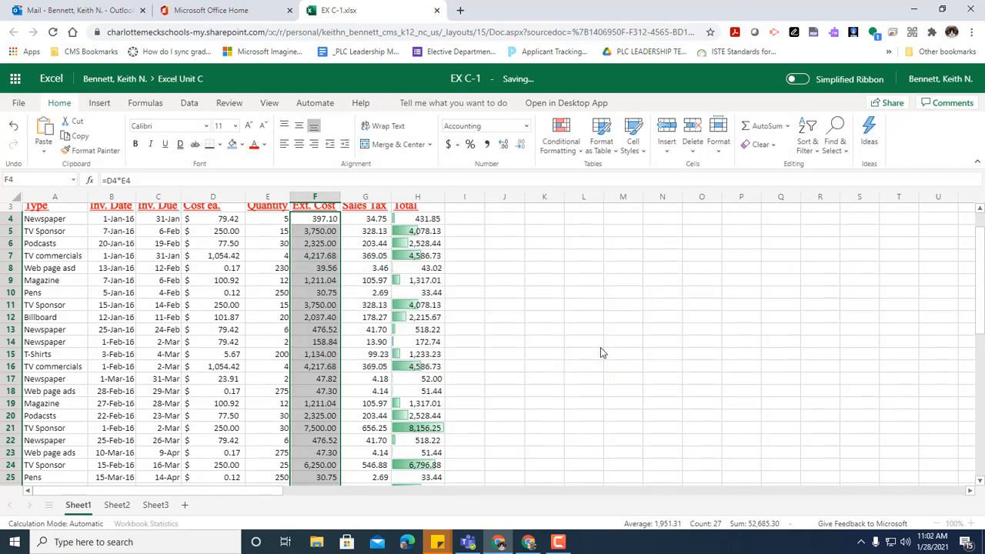
click(305, 330)
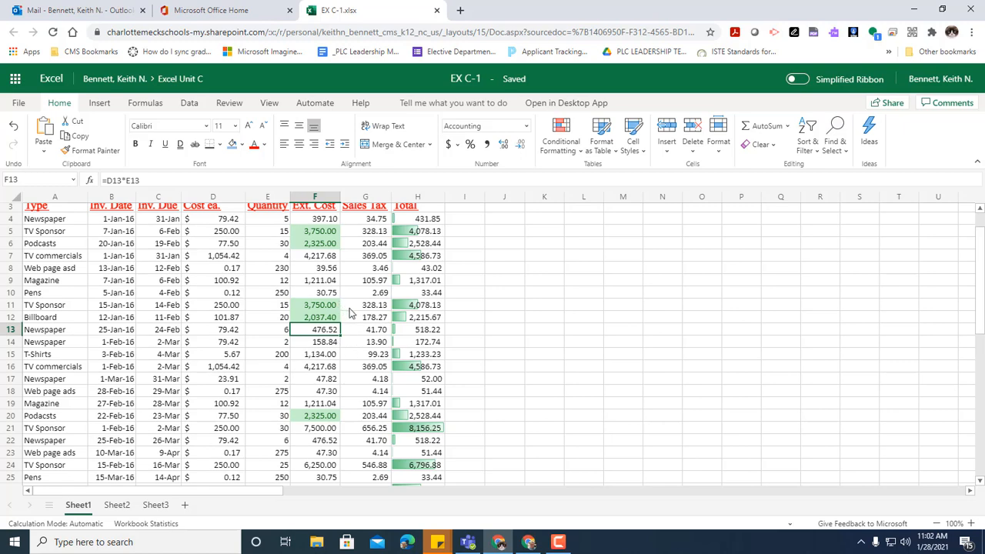
- Replace the Ext. Cost formula for TV commercials in F7 with the value 3975.55
scroll(353, 309, up, 1)
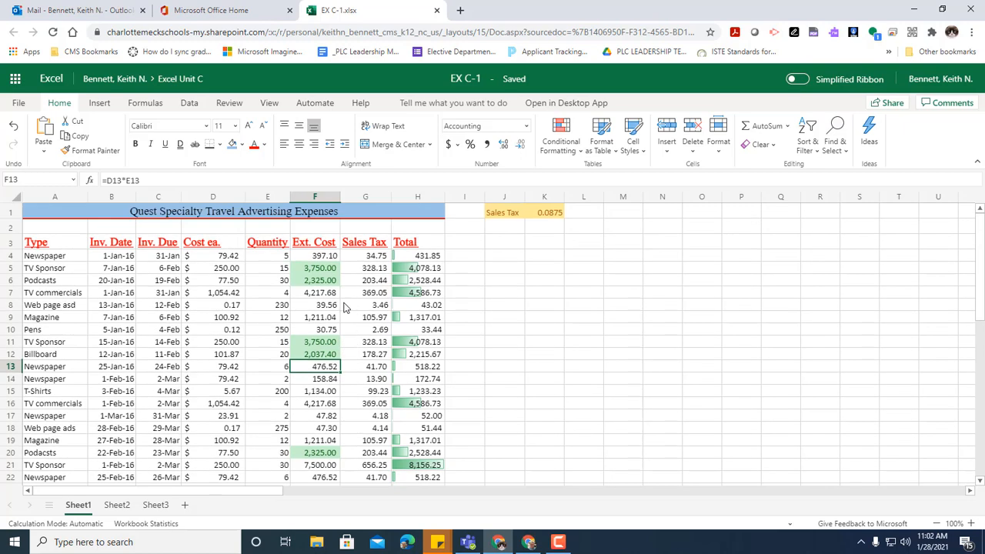
click(324, 296)
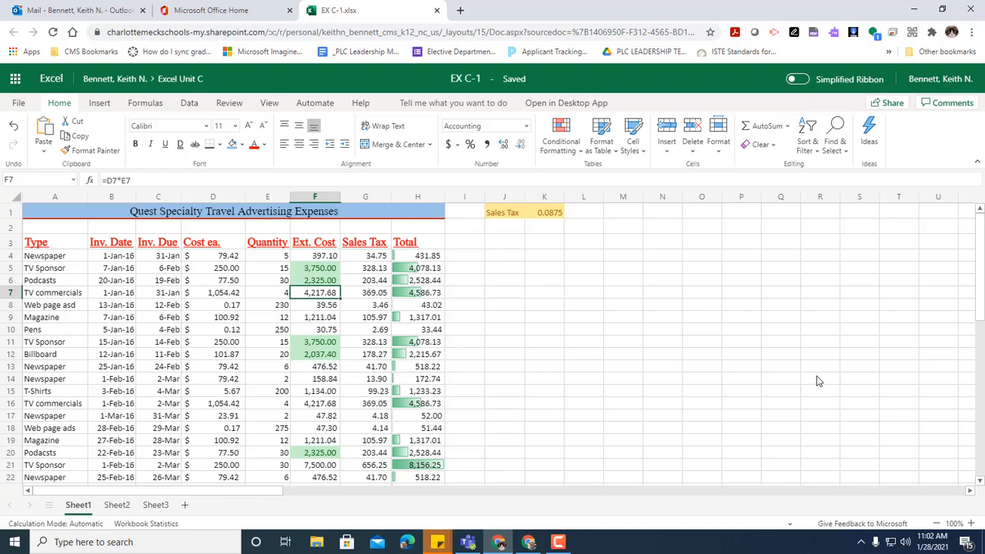
text(39)
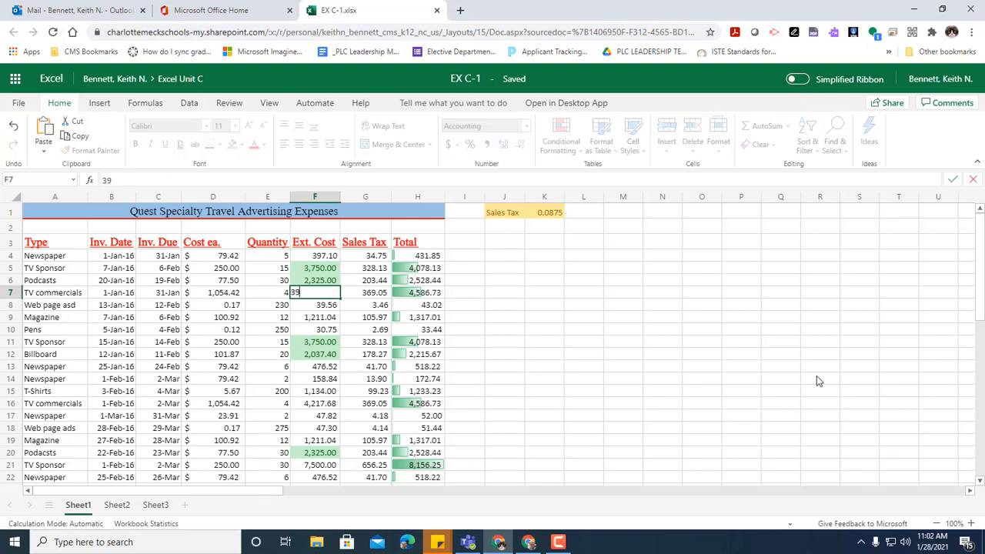
text(75.55)
key(Return)
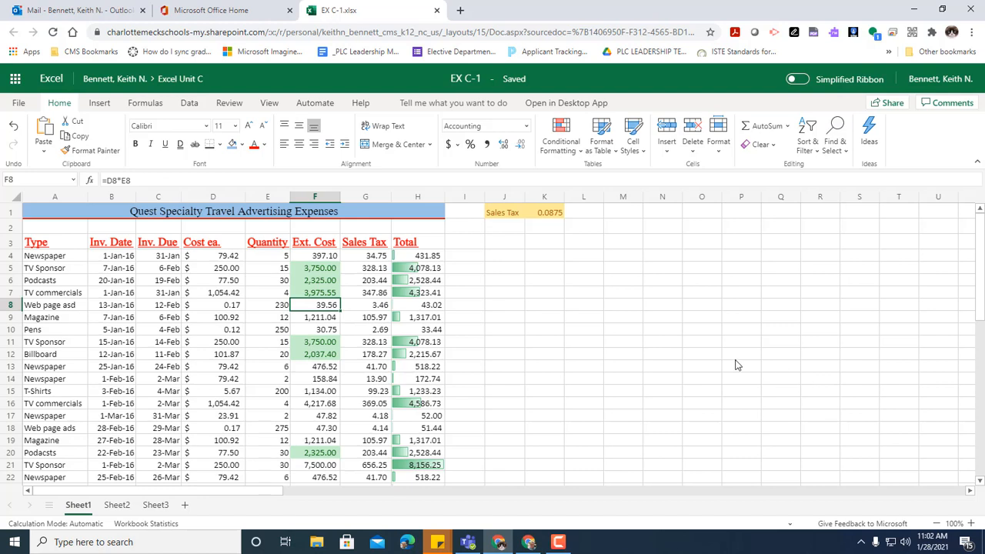
- Display the conditional formatting rules that apply to this sheet
click(579, 153)
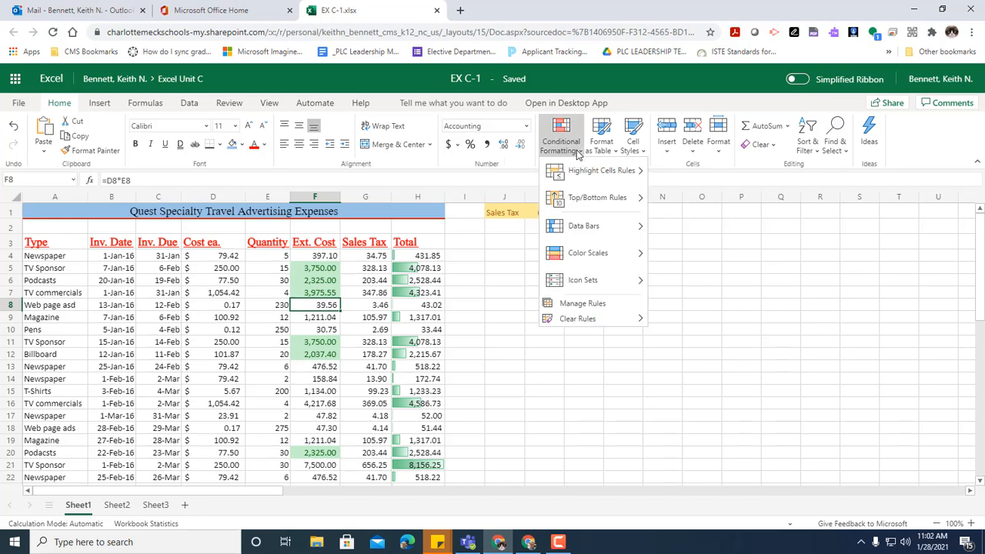
click(583, 305)
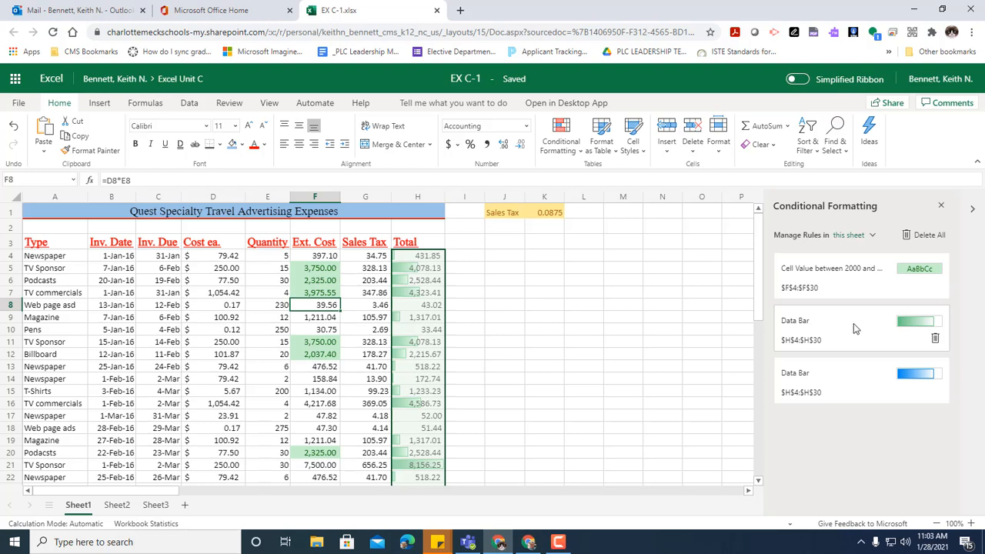
- Try the Total cell style on the Billboard row, A30:H30, and undo it
scroll(450, 342, down, 5)
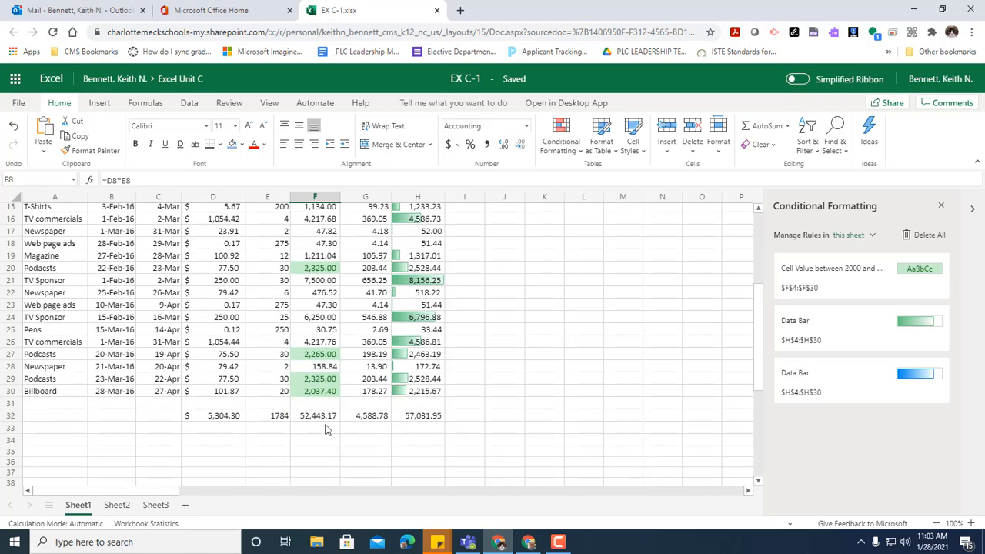
click(40, 395)
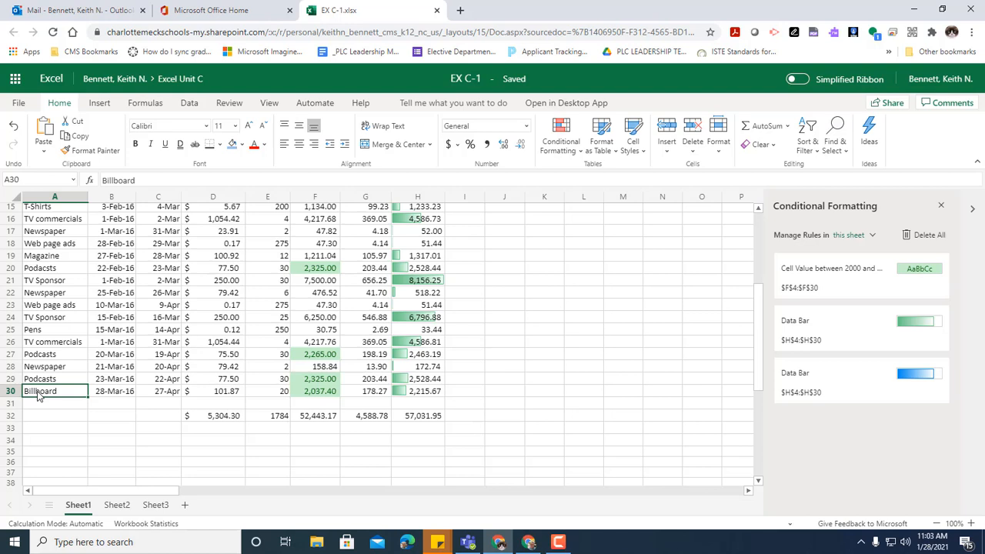
drag(38, 396, 409, 396)
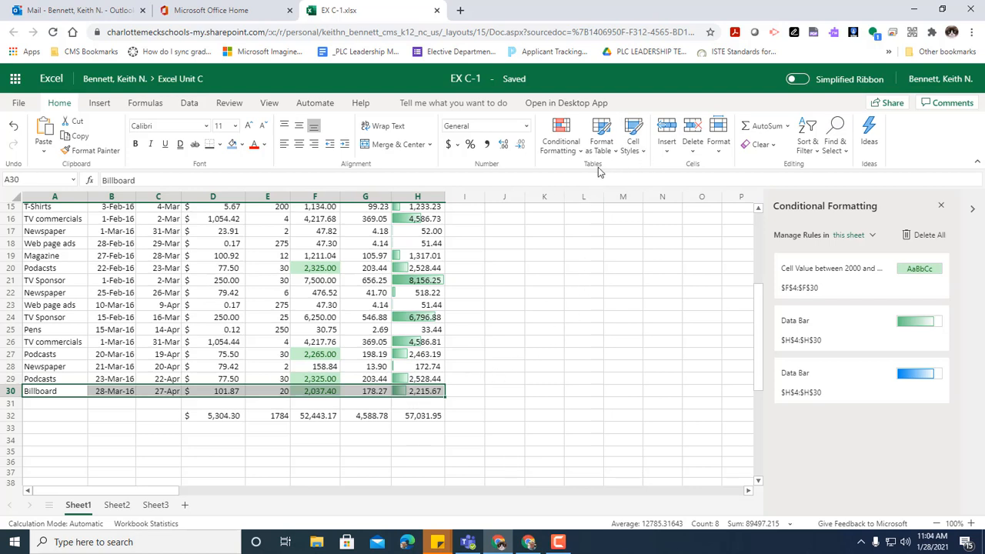
click(632, 147)
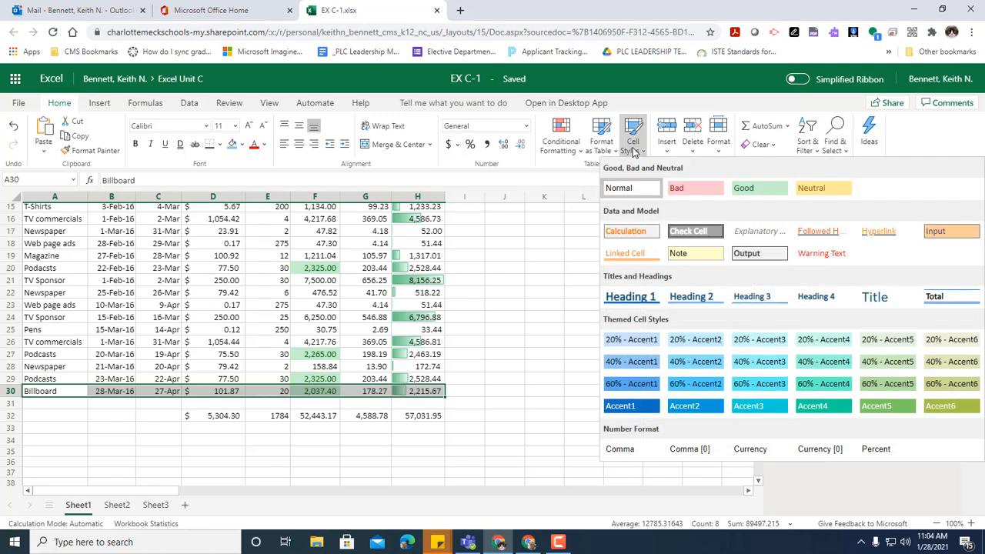
click(952, 300)
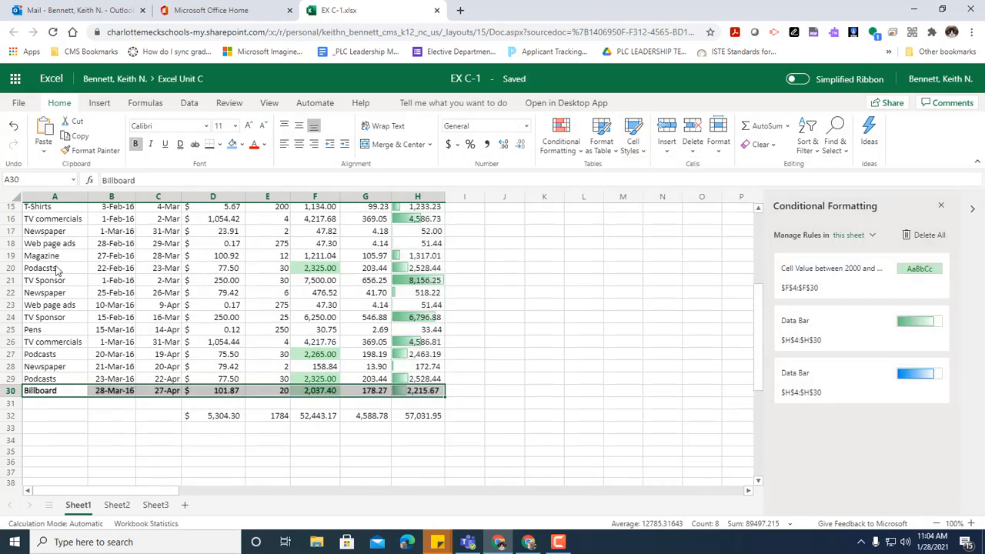
click(63, 443)
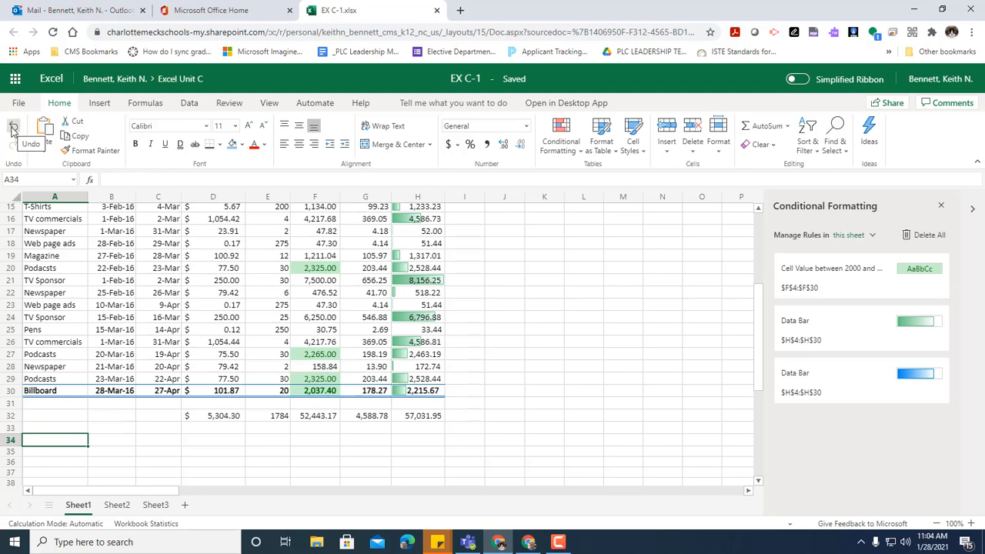
click(13, 130)
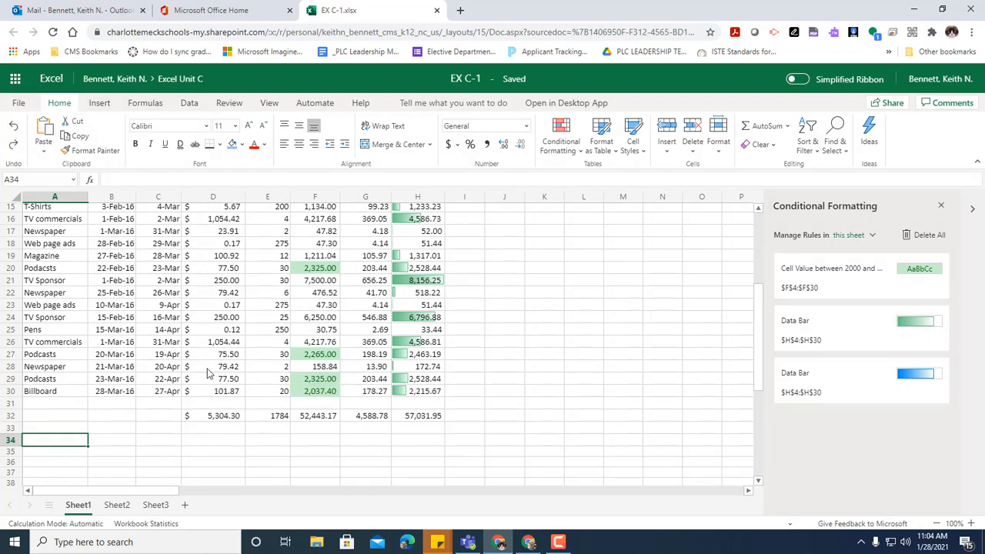
- Apply the Total cell style to the column sums in D32:H32
click(209, 417)
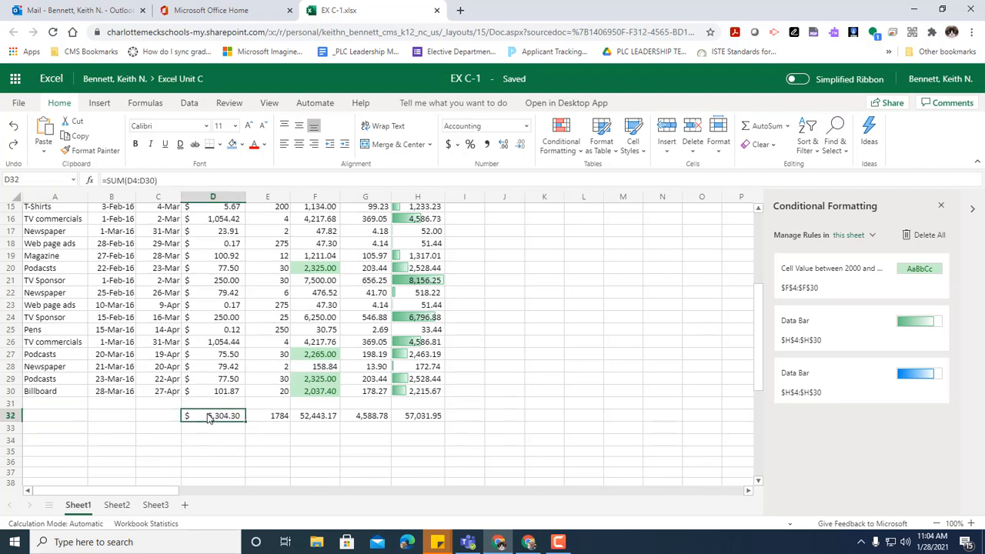
drag(209, 417, 398, 419)
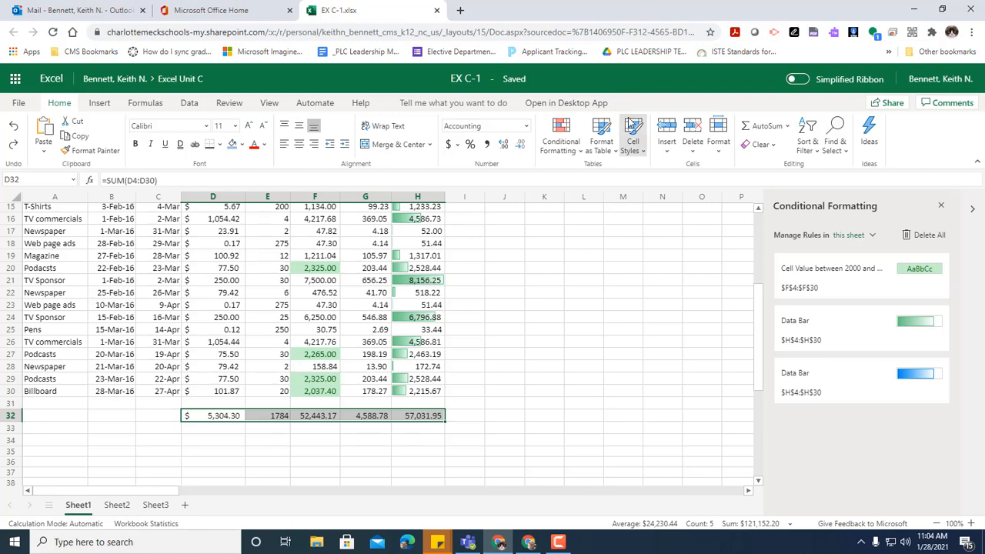
click(634, 140)
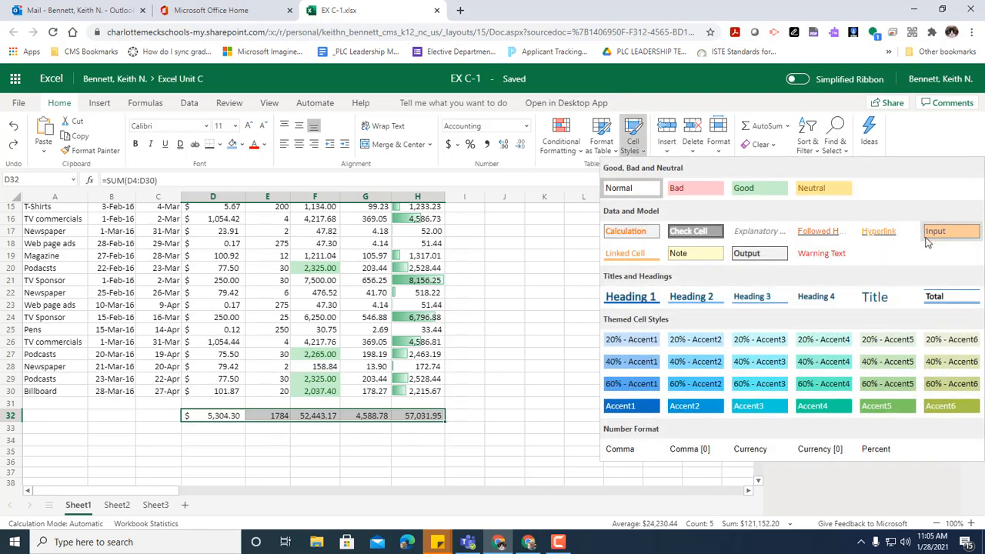
click(943, 296)
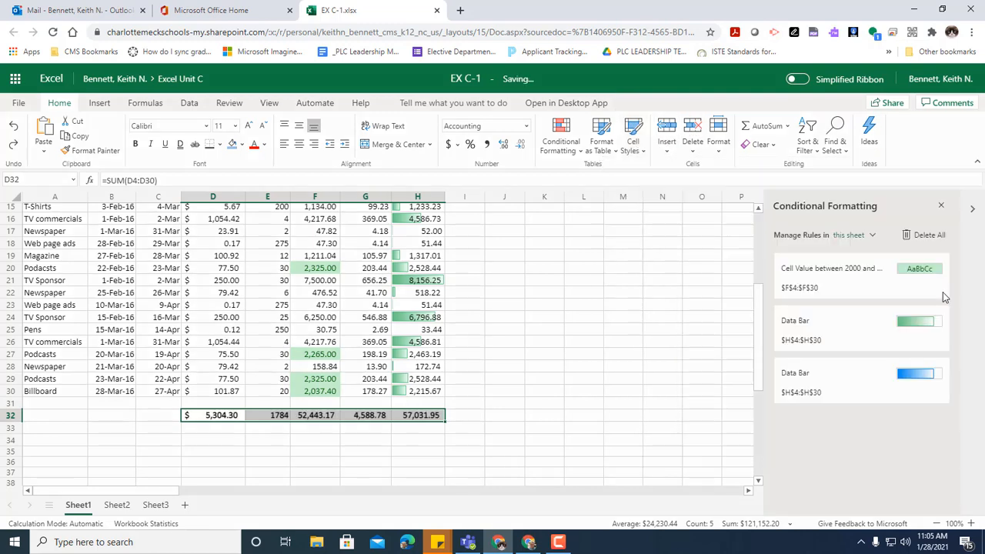
click(502, 407)
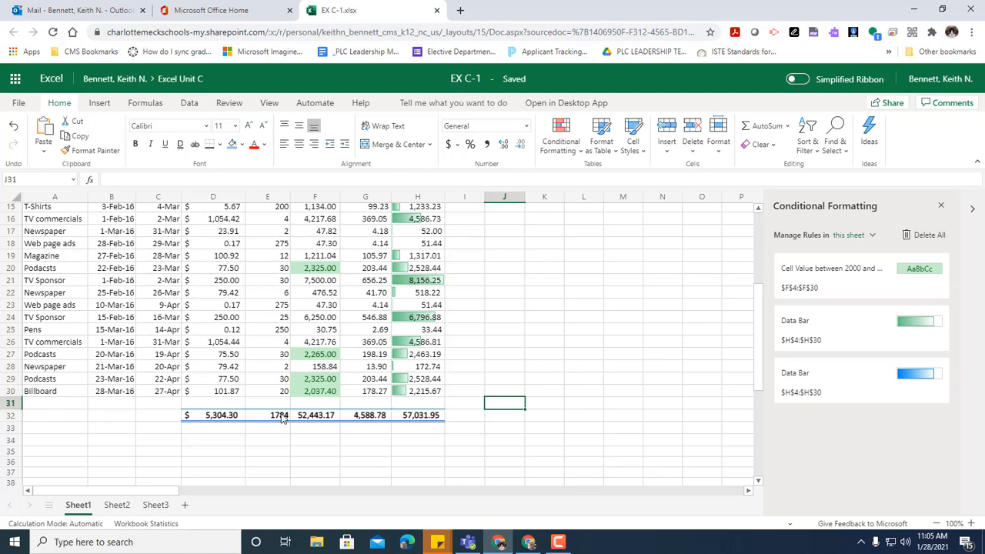
click(228, 419)
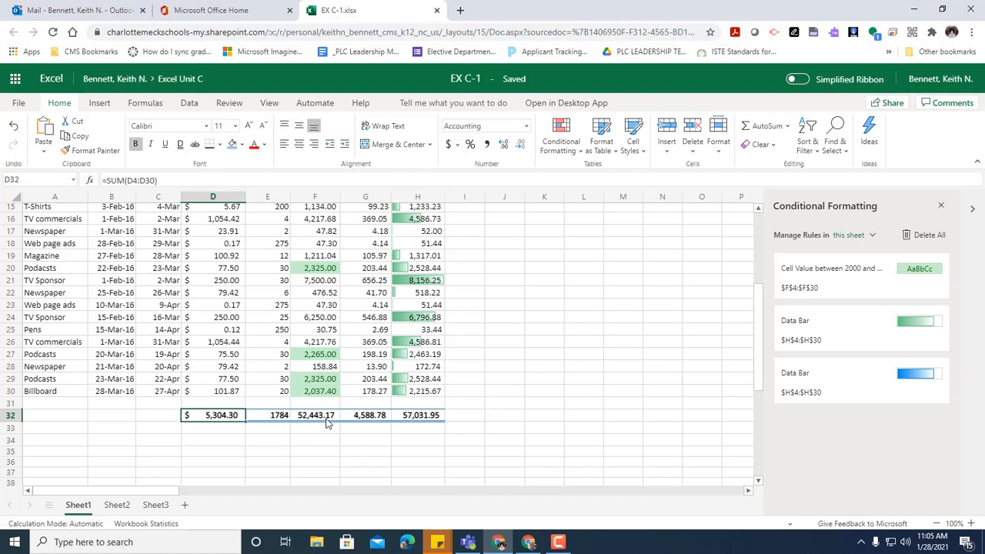
click(271, 418)
click(226, 420)
click(278, 420)
key(Right)
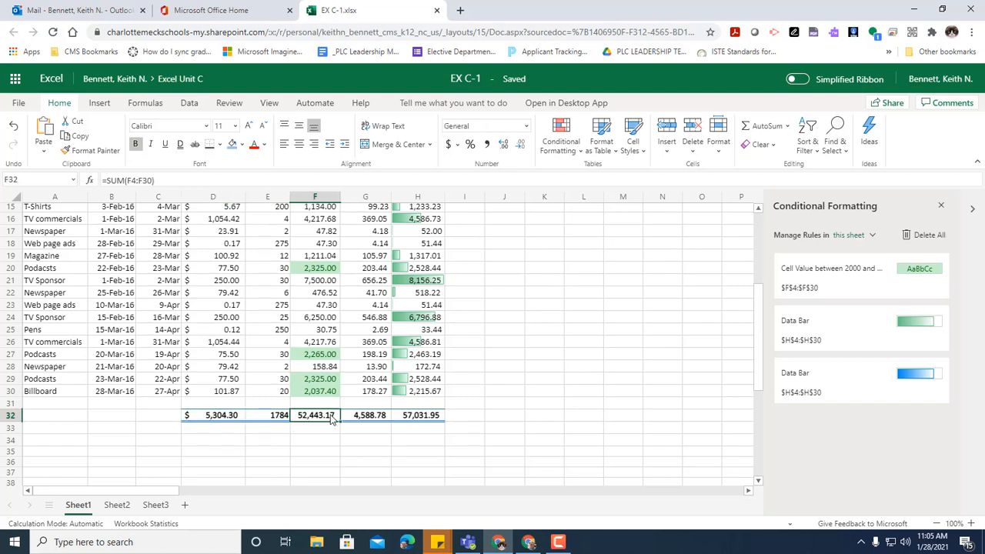
- Delete the blank row 31 between the Billboard entry and the column sums
click(210, 405)
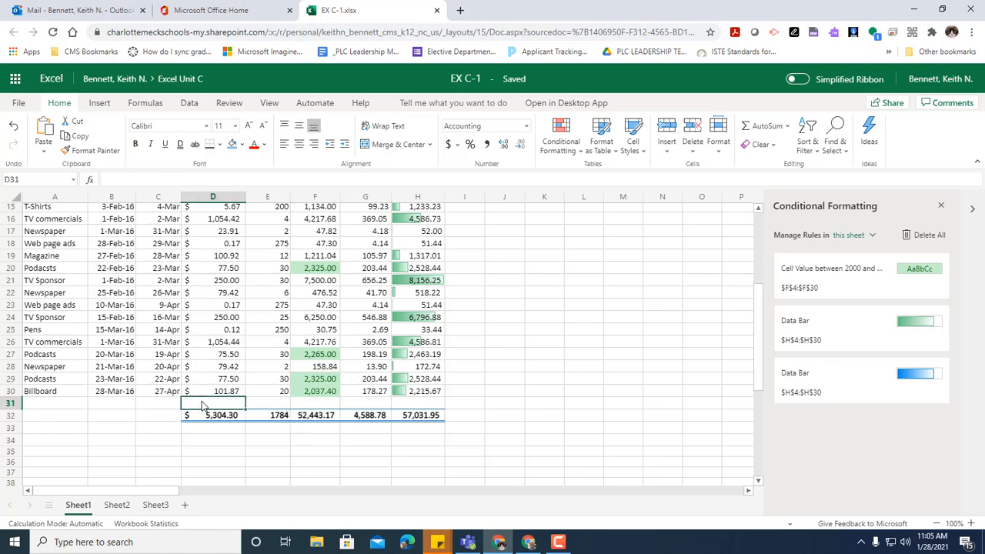
right_click(10, 408)
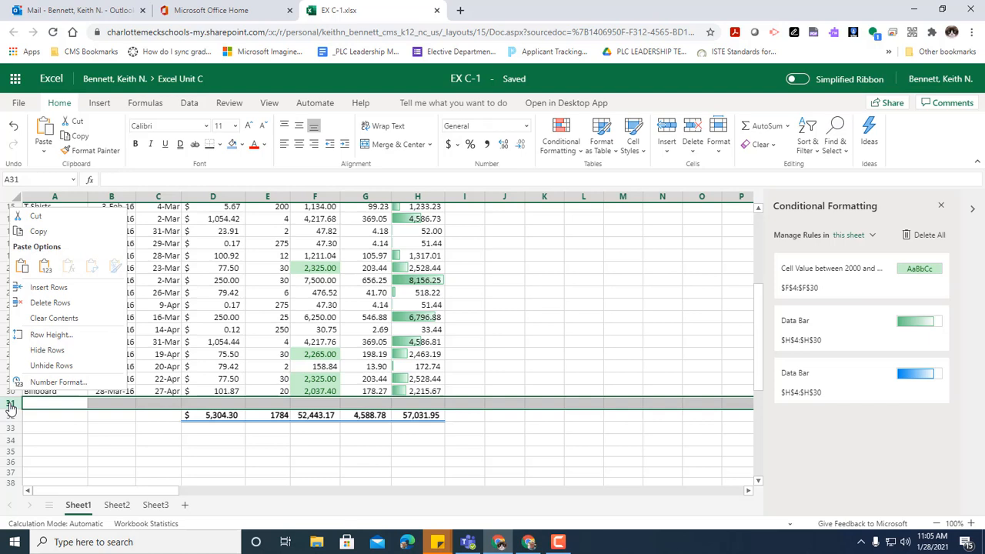
click(44, 304)
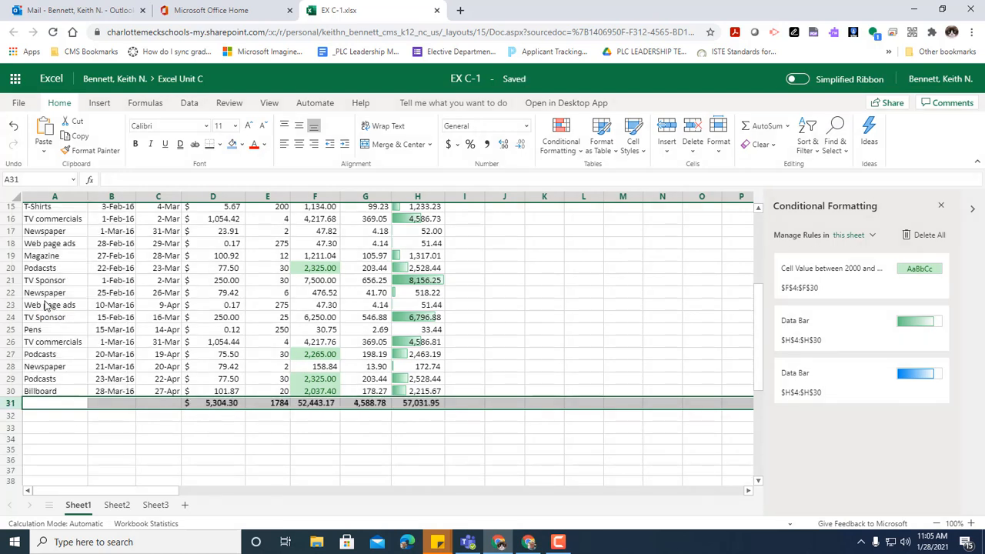
click(316, 472)
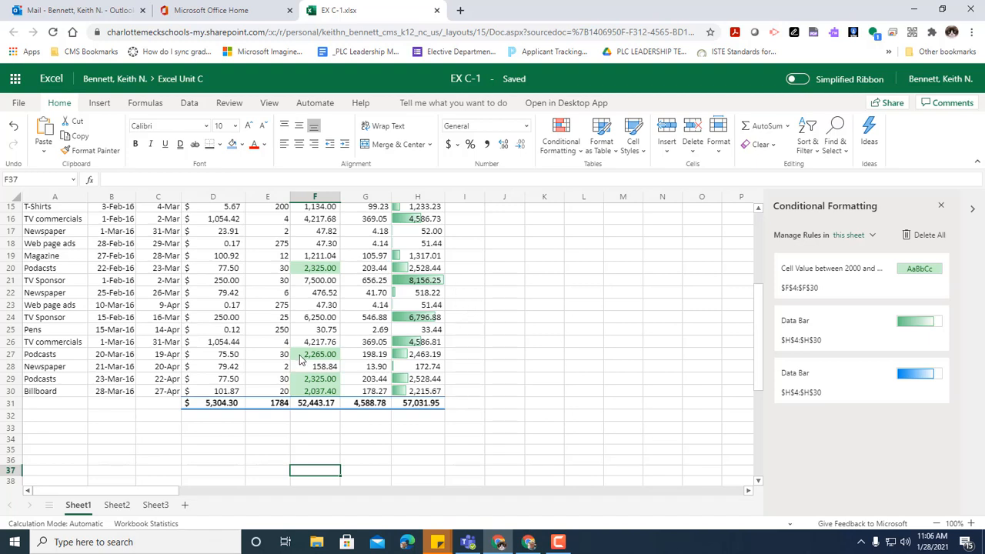
- Switch to Sheet2 with the budgeted advertising expenses
click(114, 505)
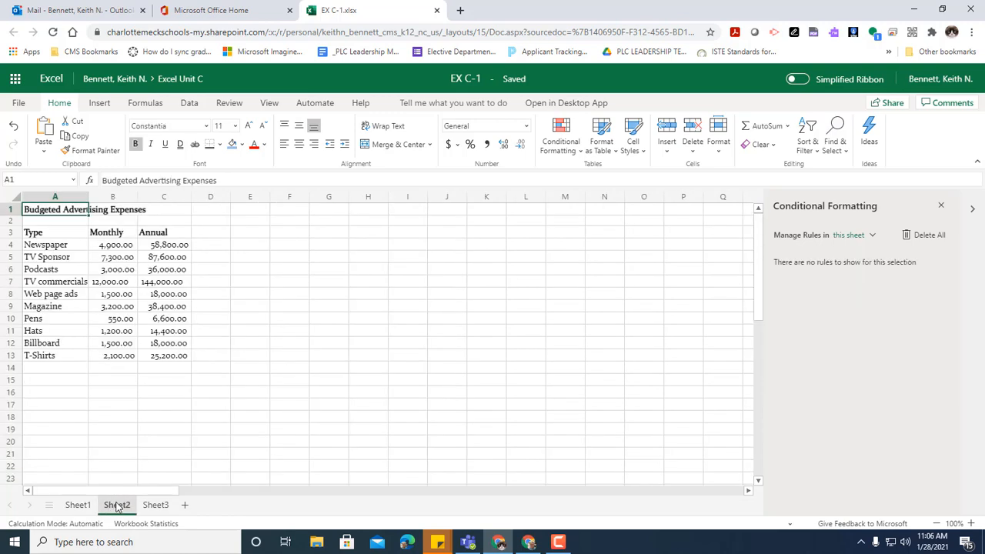
- Look through Sheet1, Sheet2 and Sheet3 to compare what each worksheet contains
click(155, 505)
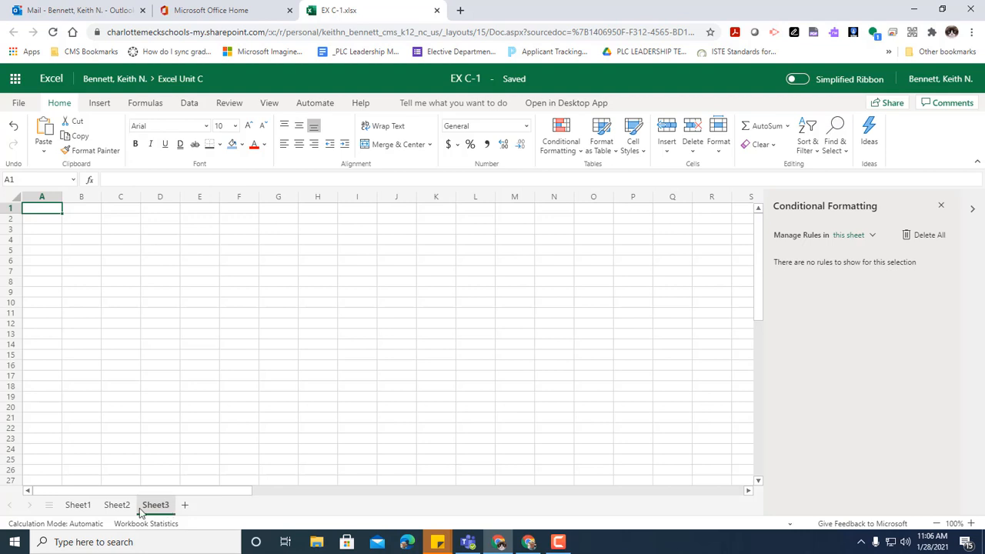
click(78, 505)
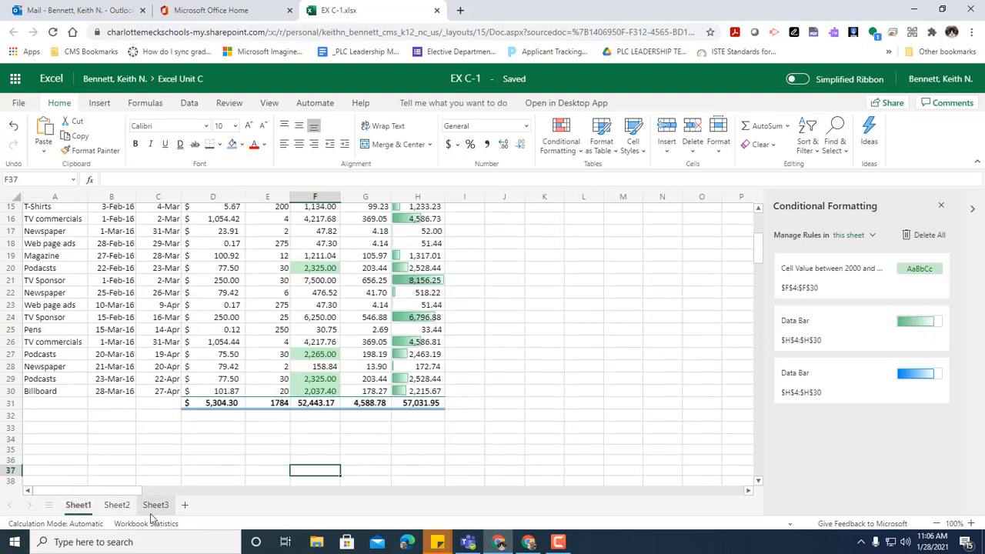
click(154, 510)
click(107, 509)
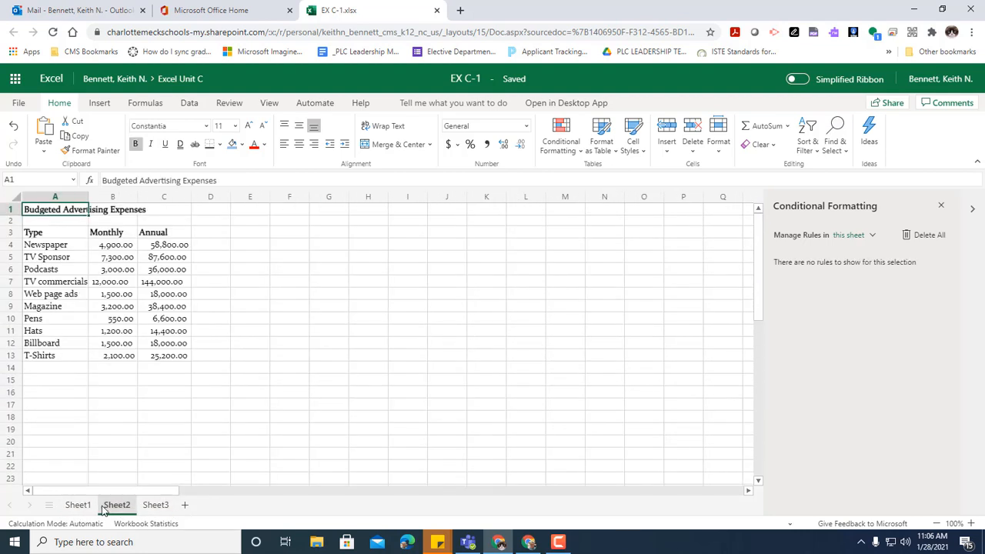
click(85, 508)
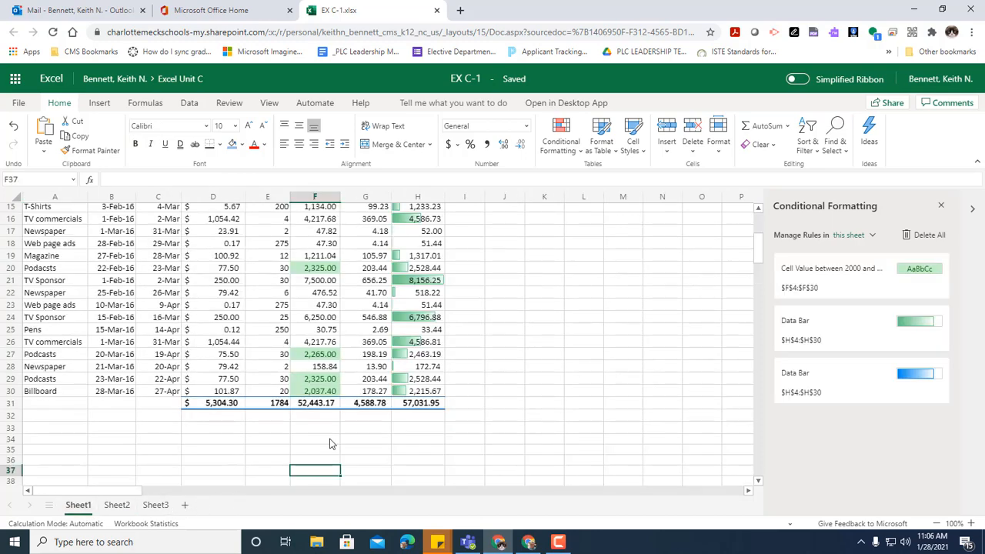
scroll(330, 444, up, 5)
scroll(329, 444, down, 10)
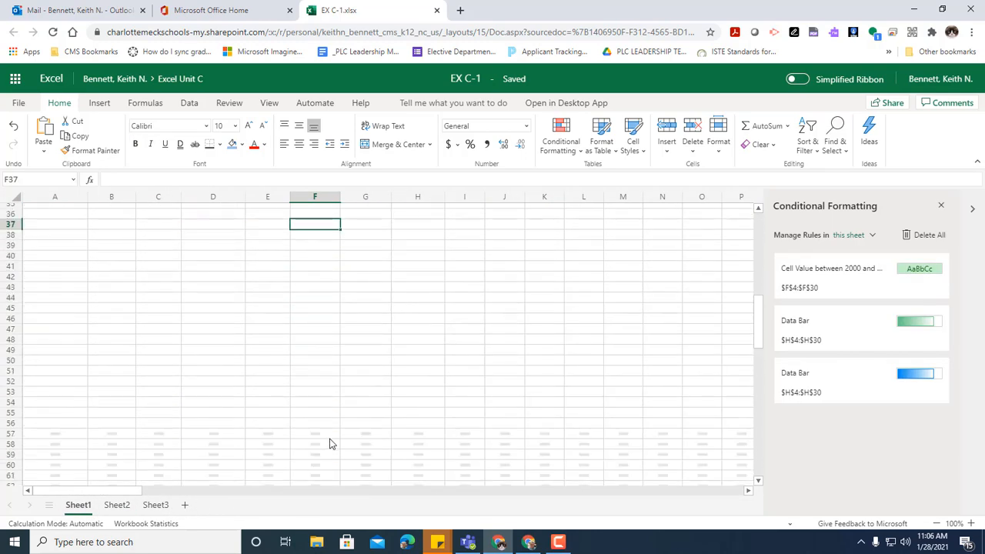
scroll(219, 396, up, 10)
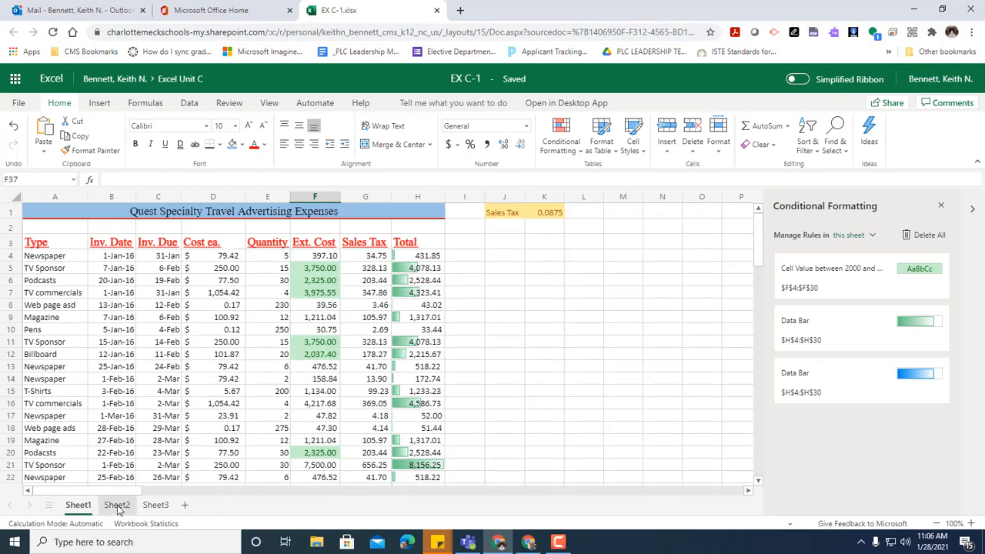
- Rename Sheet2, which holds the budgeted advertising expenses, as Budget
double_click(117, 506)
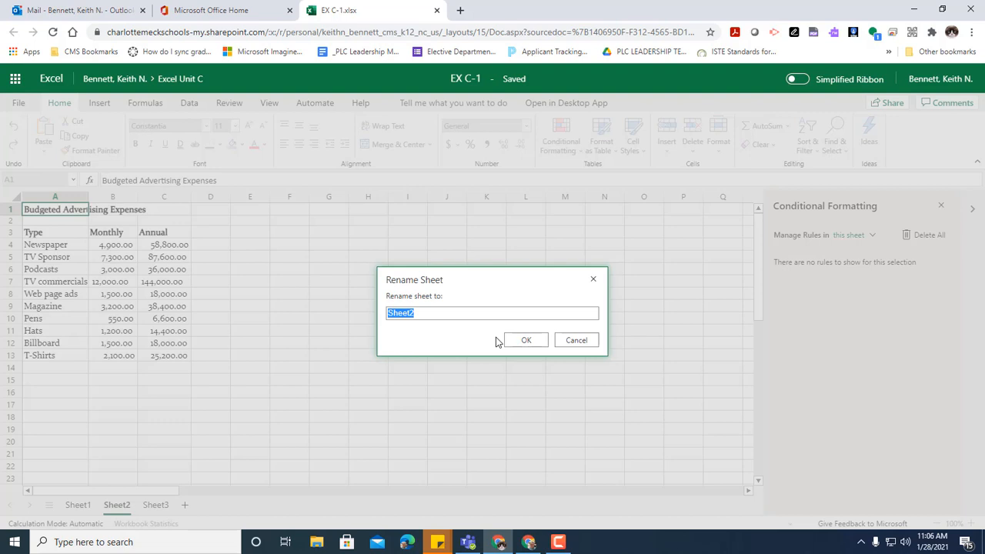
text(Budget)
click(525, 341)
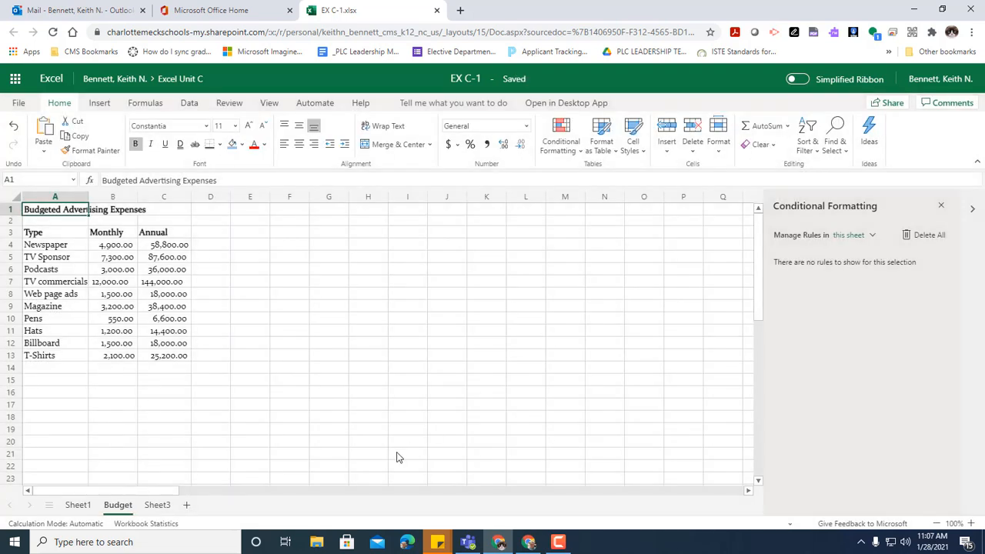
- Set the Budget sheet's tab color to the green theme color
right_click(129, 505)
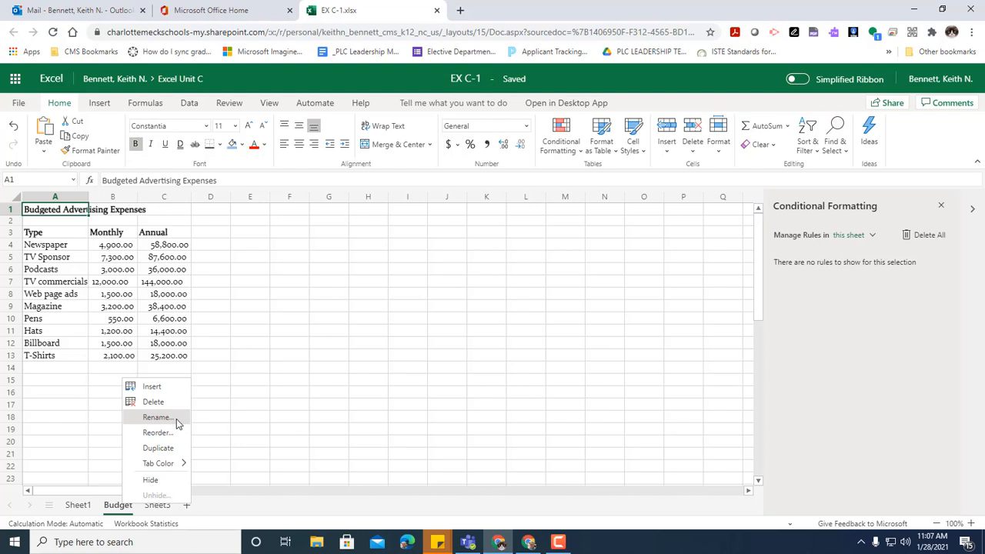
mouse_move(163, 465)
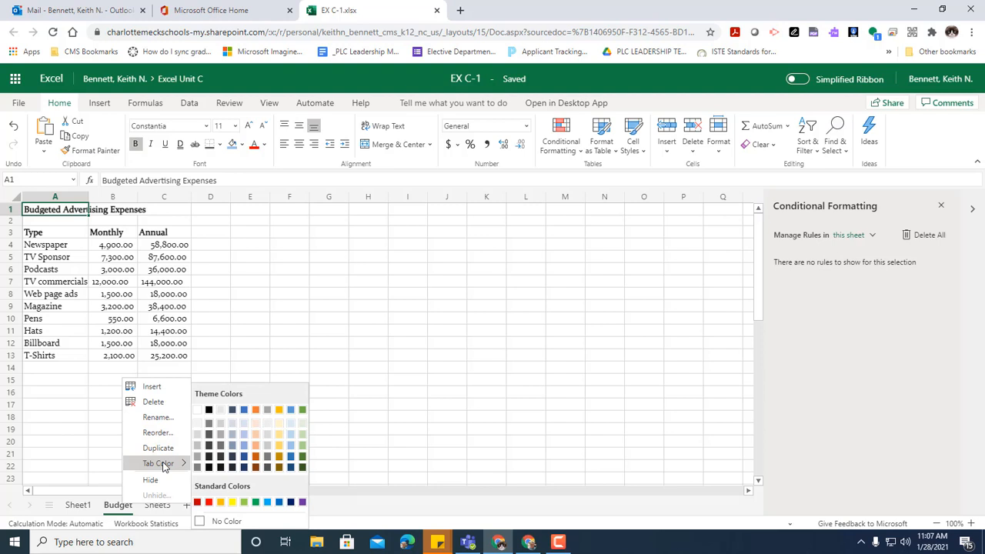
click(303, 414)
click(252, 456)
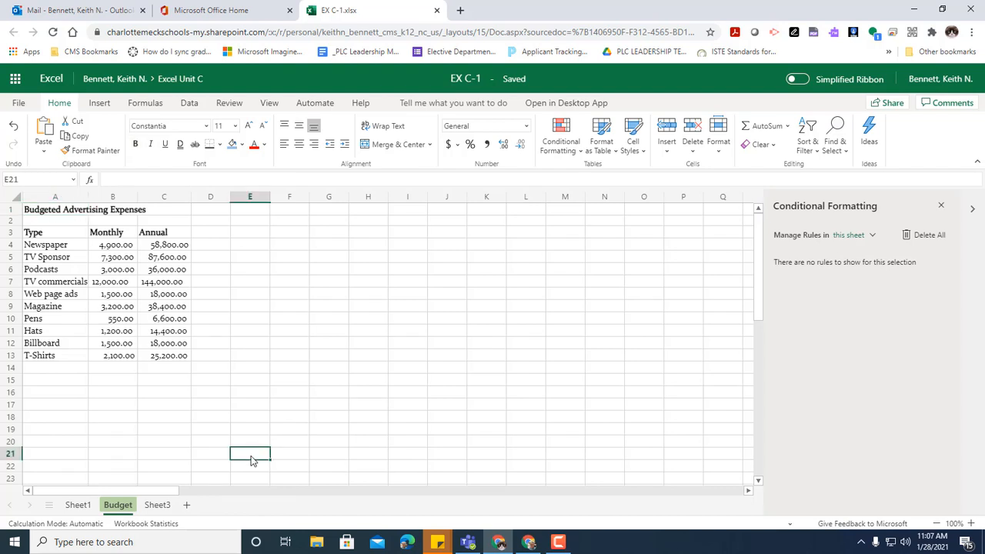
click(75, 505)
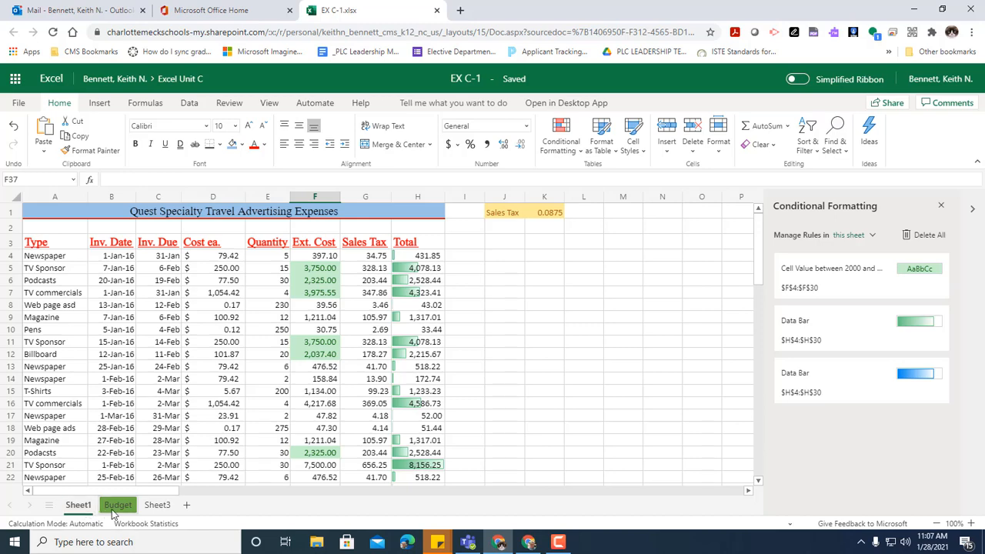
click(115, 506)
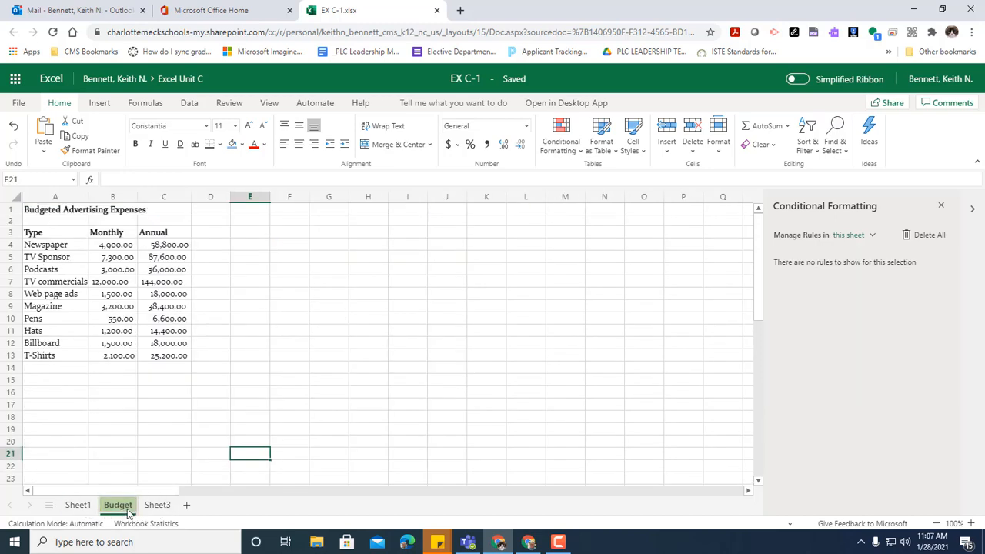
click(157, 505)
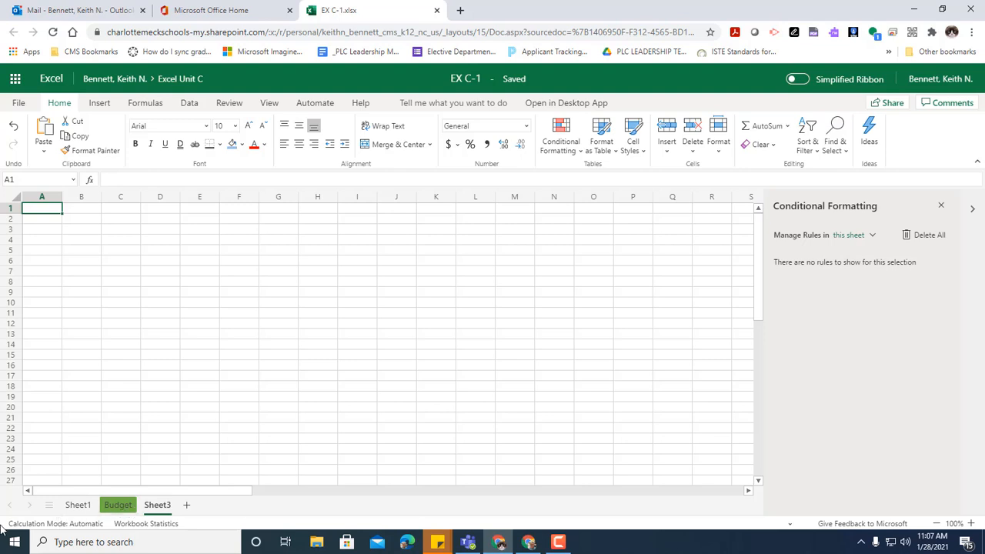
- Rename Sheet1, which holds the Quest Specialty Travel advertising expenses, as Actual
double_click(77, 505)
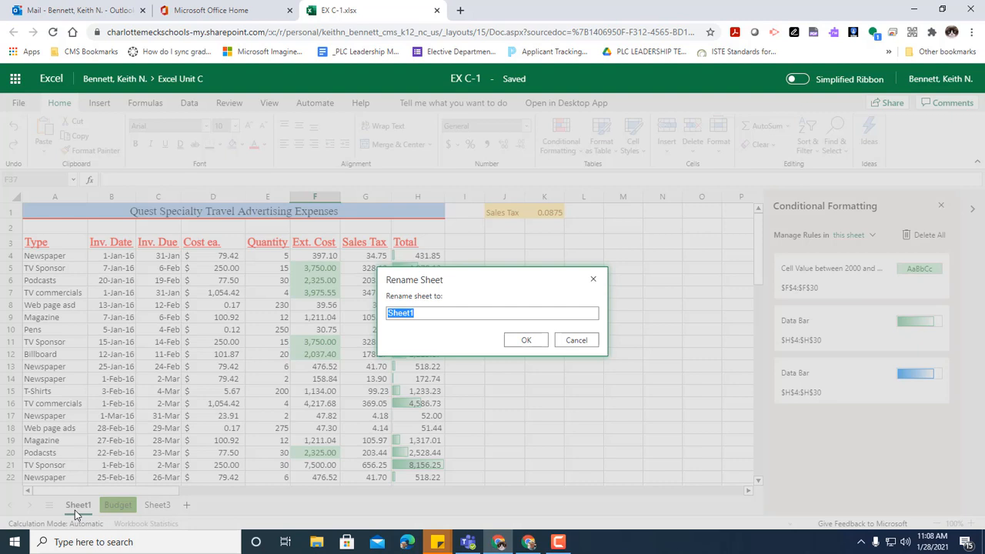
text(Actual)
key(Return)
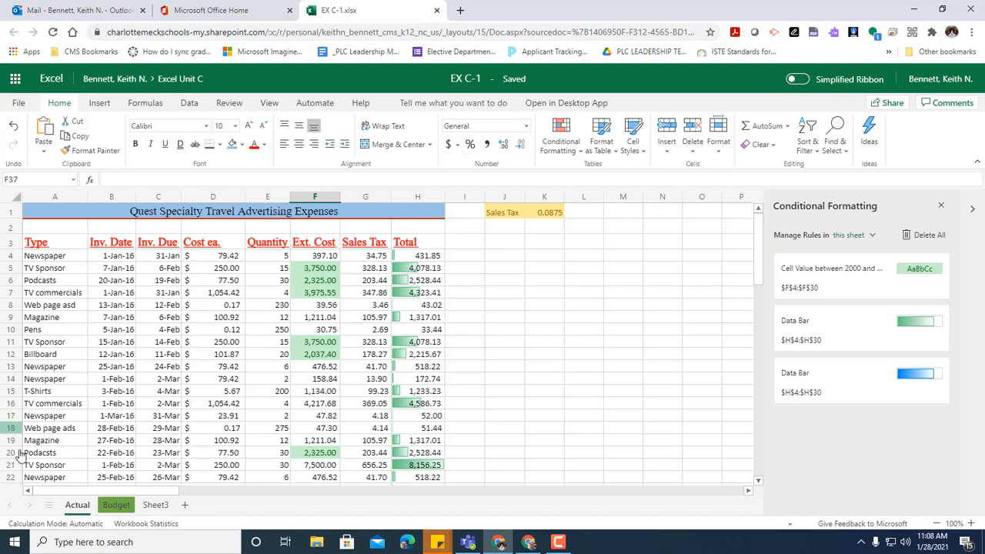
- Set the Actual sheet's tab color to the gold theme color
right_click(79, 509)
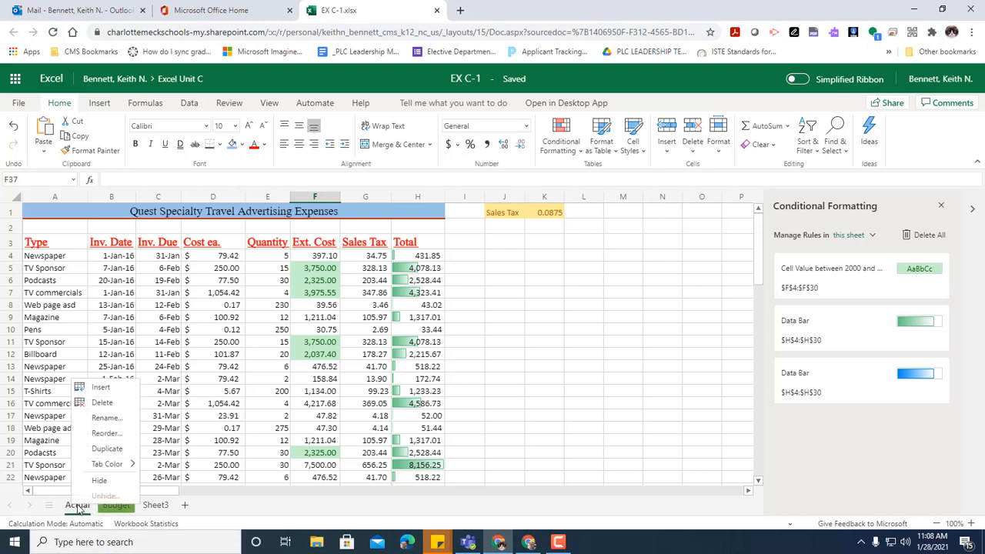
mouse_move(136, 466)
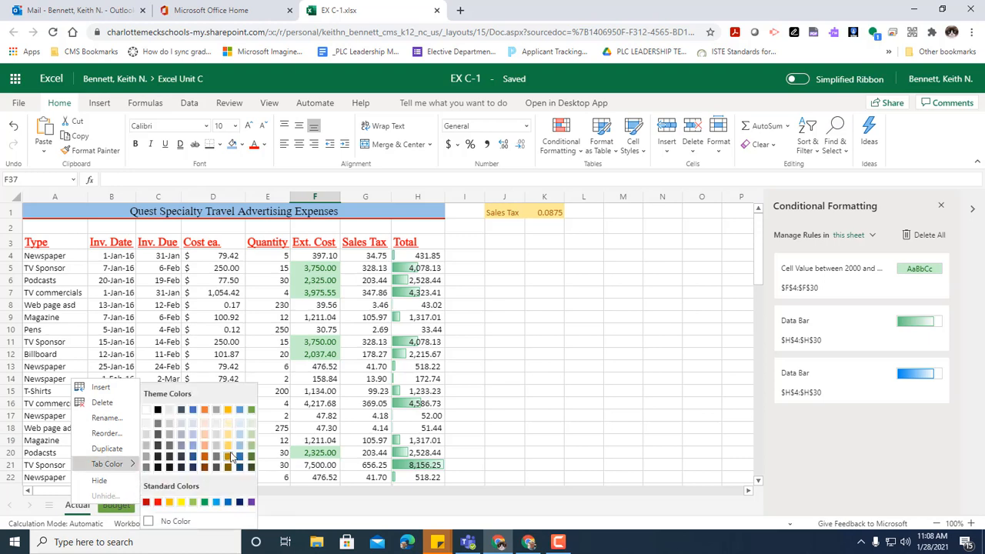
click(228, 412)
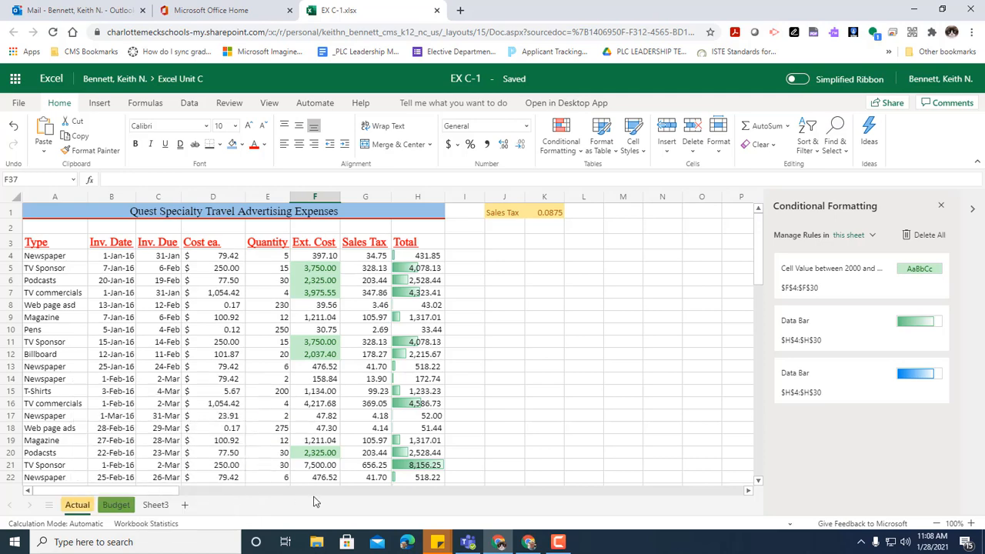
click(155, 505)
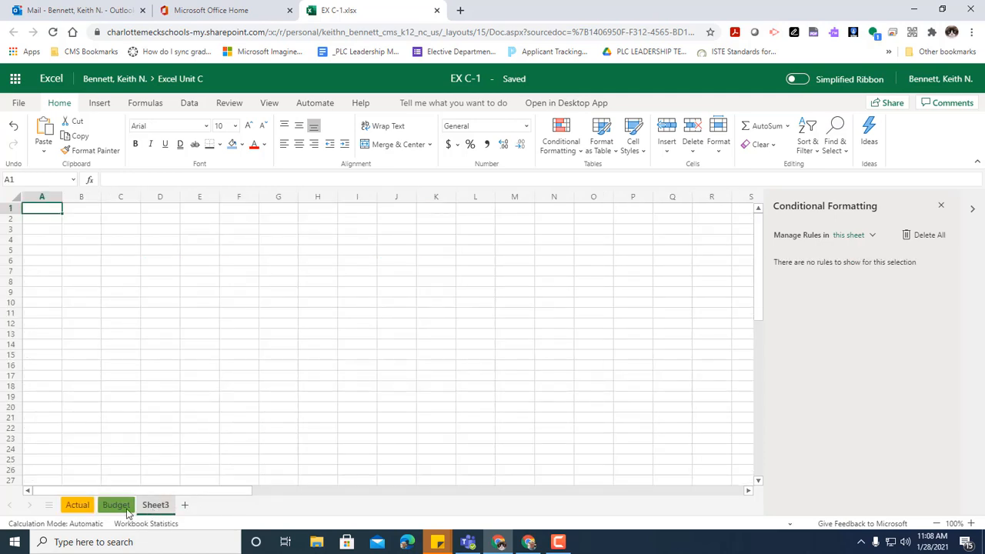
click(81, 506)
click(116, 505)
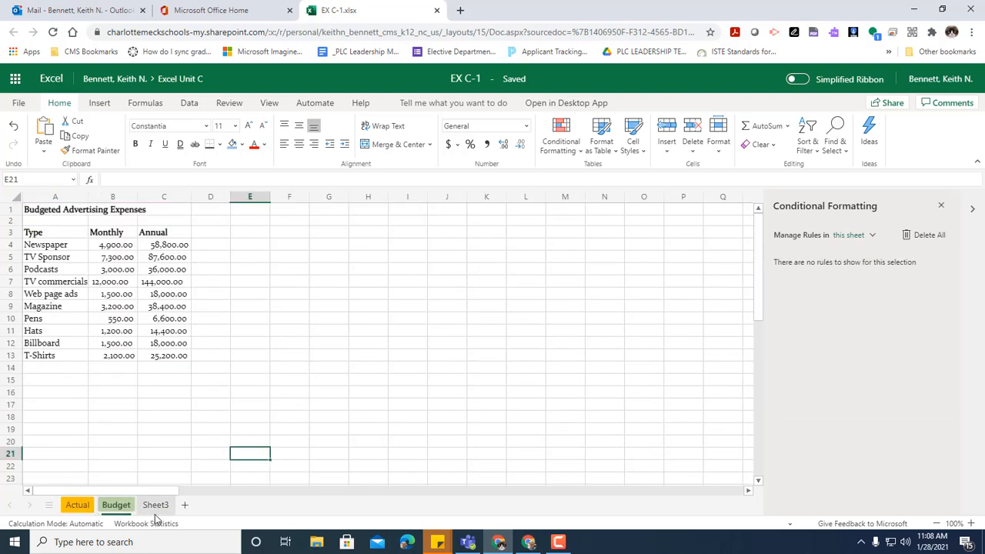
click(155, 506)
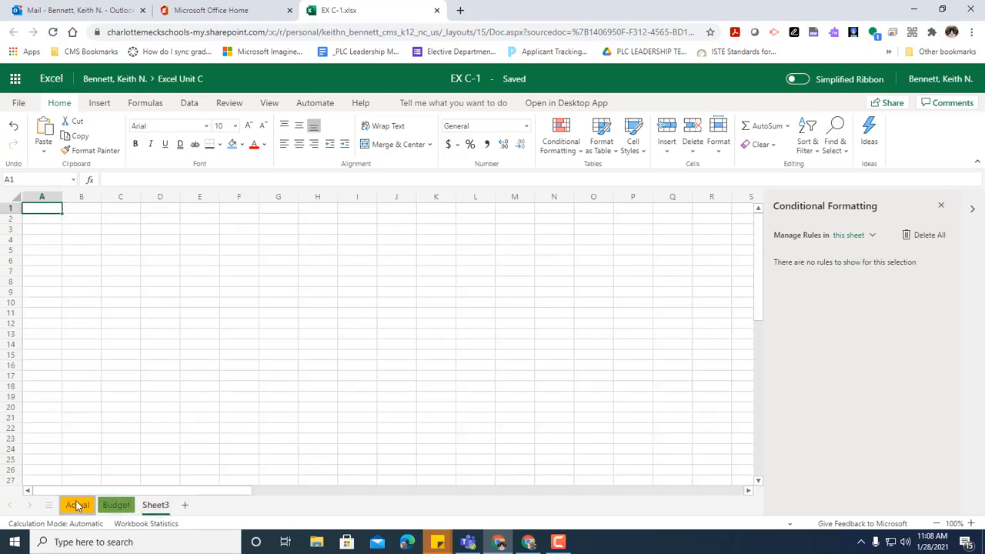
click(77, 506)
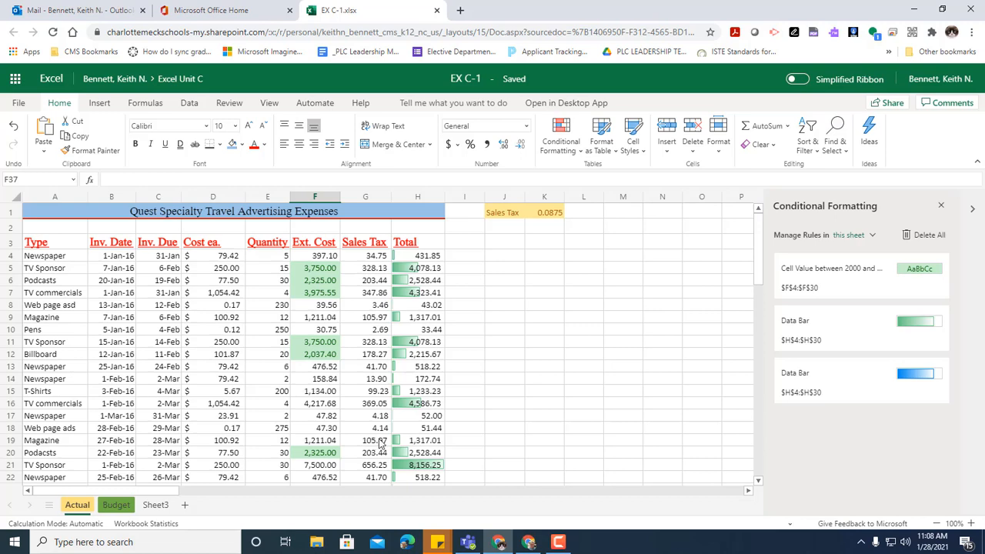
- Delete the empty worksheet Sheet3 from the workbook
click(167, 510)
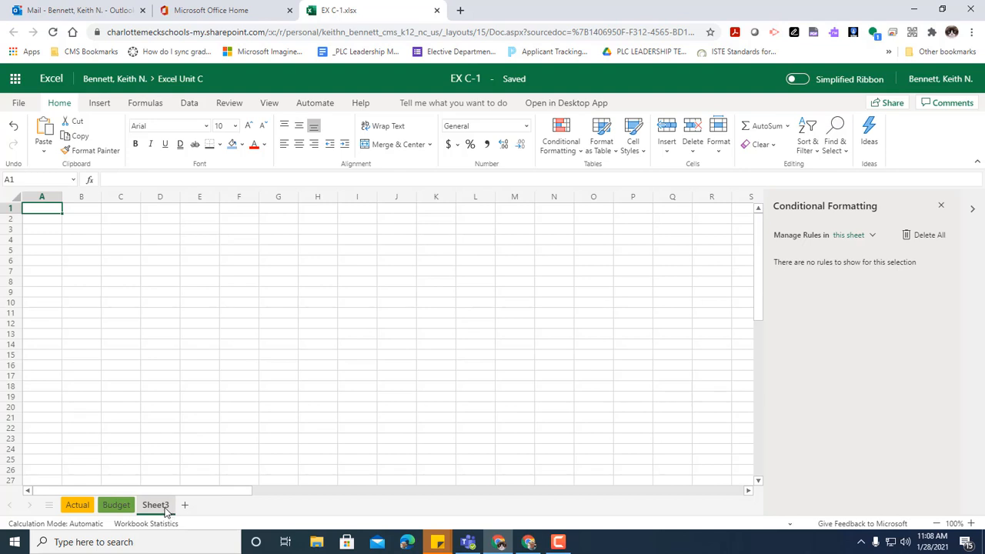
right_click(157, 511)
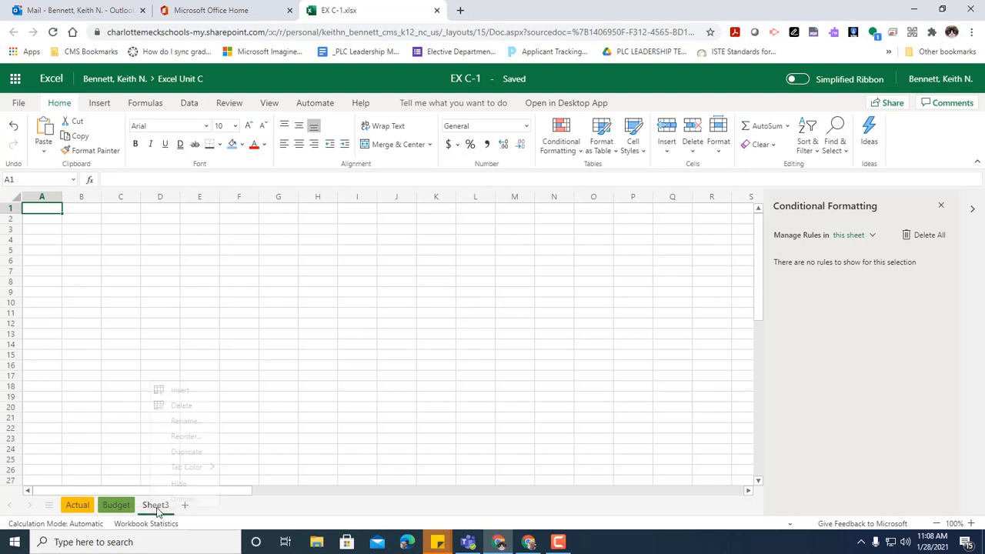
click(177, 406)
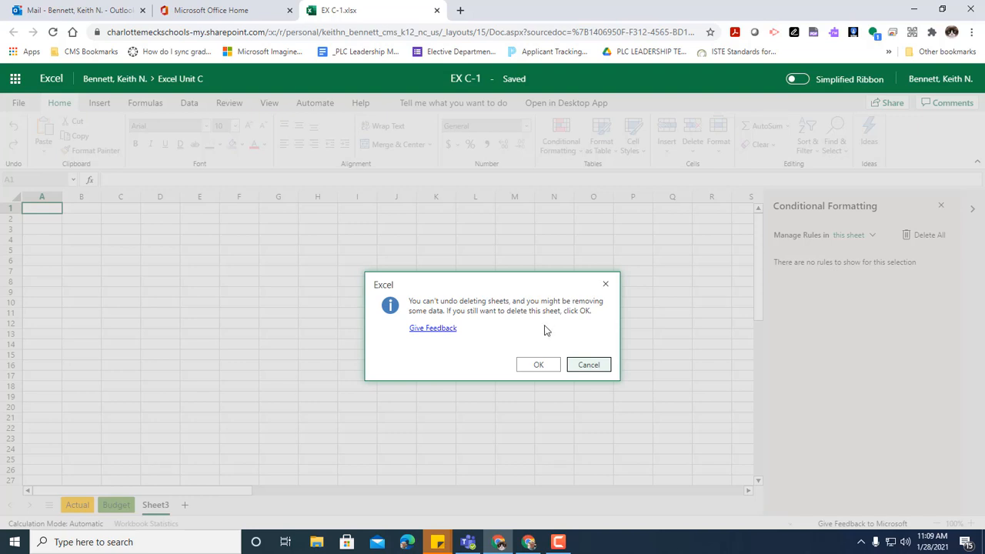
click(538, 366)
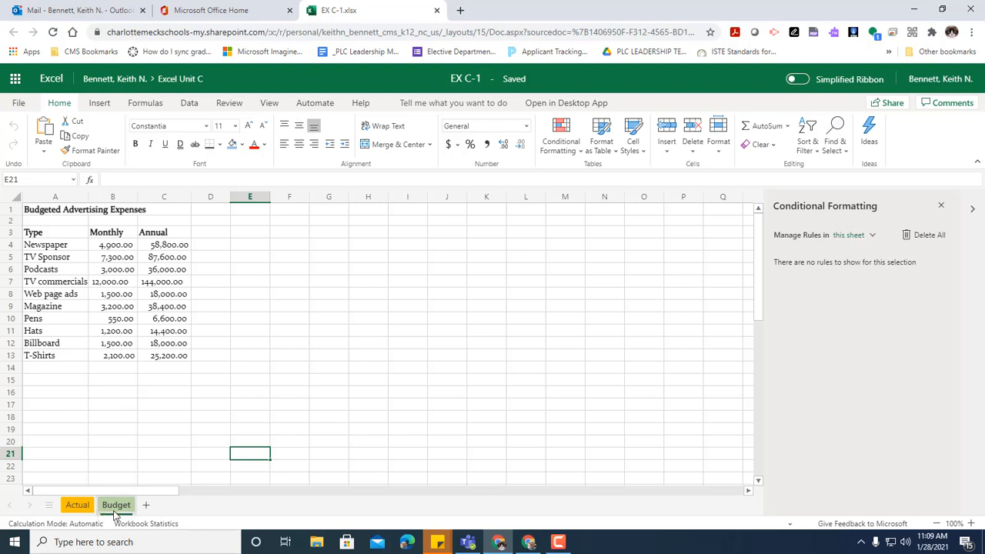